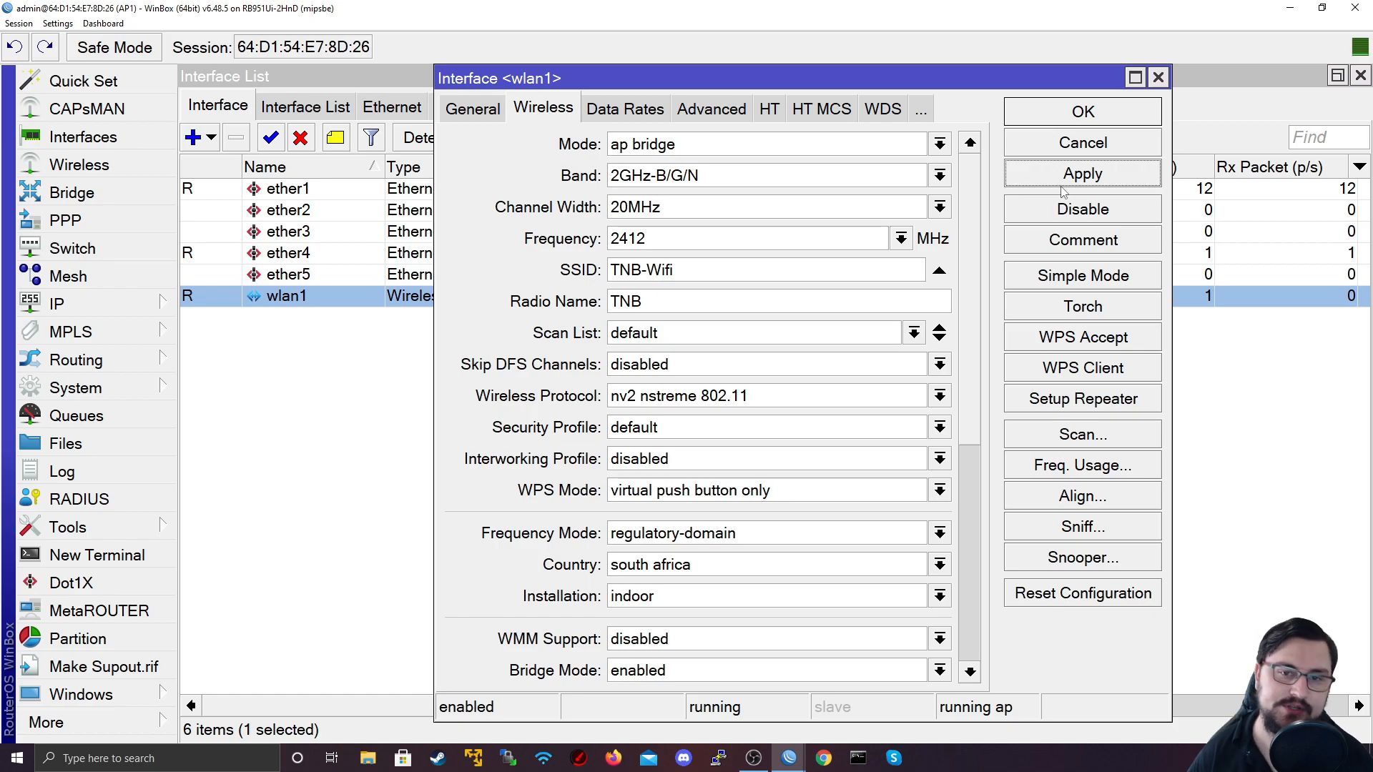
# Step: Close the wlan1 settings on AP1 and reconnect the disconnected CLIENT1 router session
pyautogui.click(1057, 130)
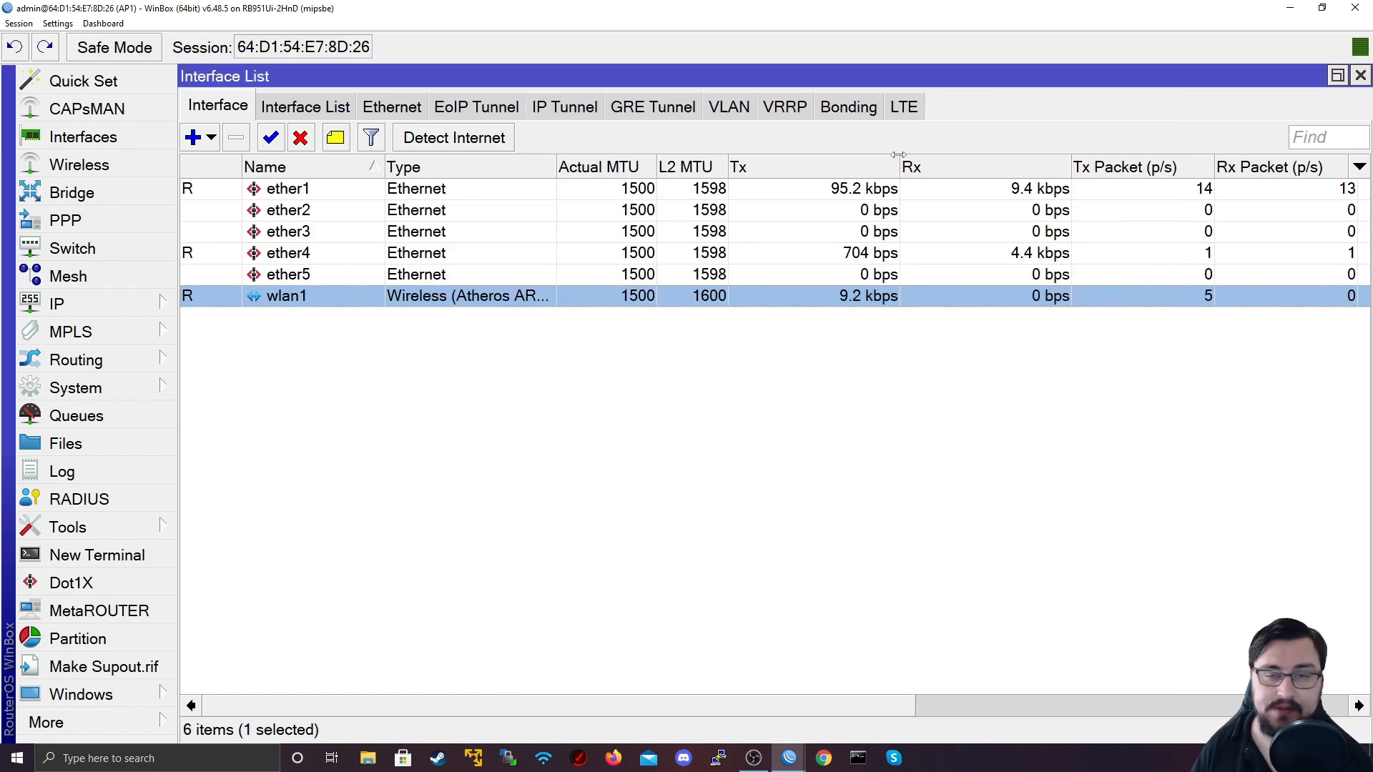
pyautogui.click(1343, 75)
pyautogui.moveTo(801, 752)
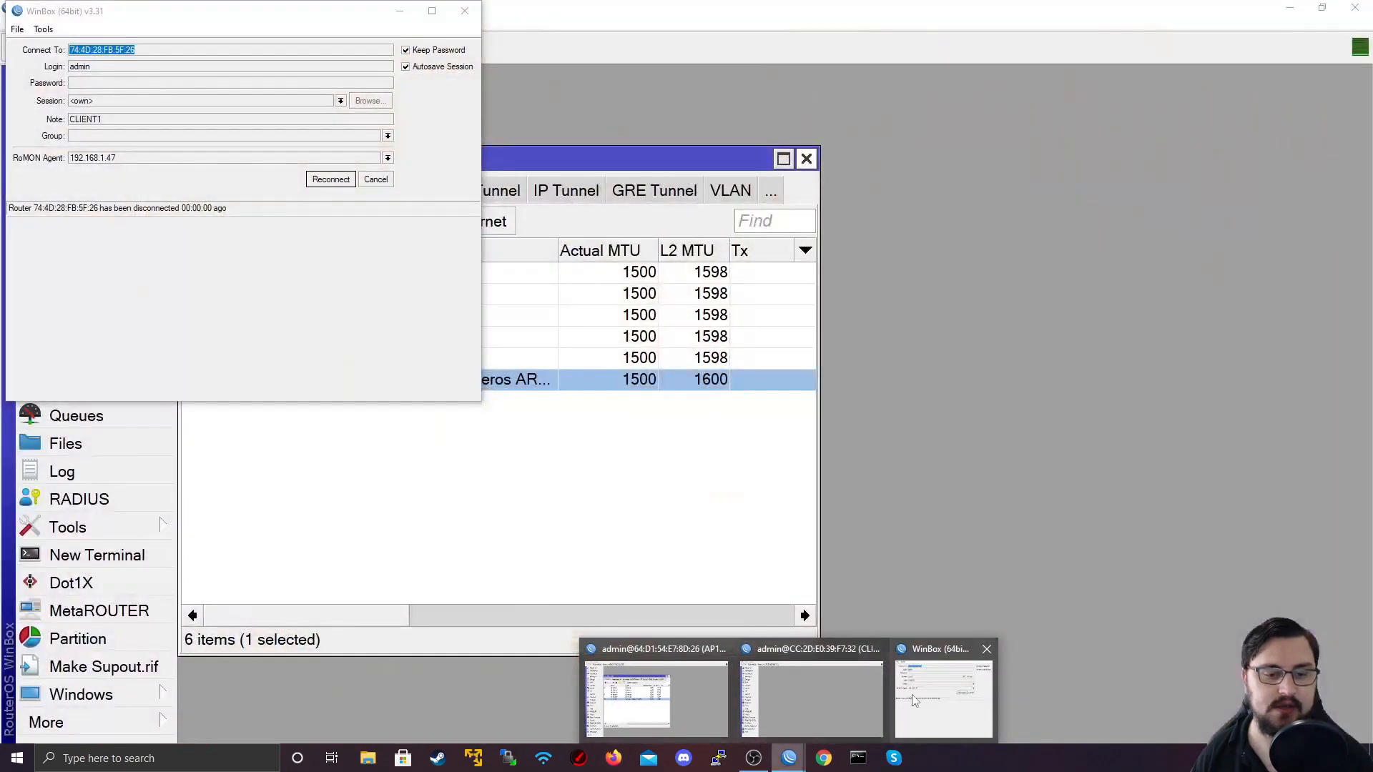
pyautogui.click(914, 701)
pyautogui.click(330, 178)
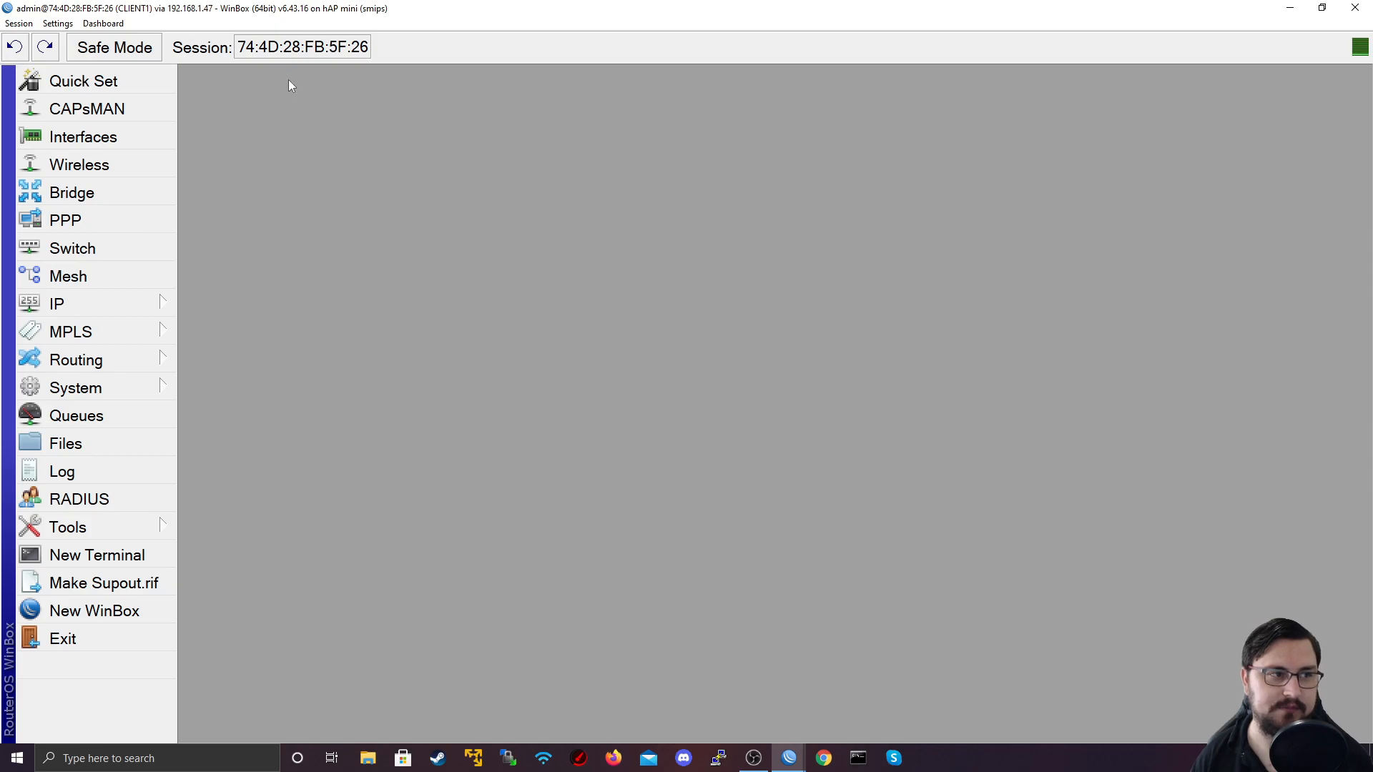
# Step: Bring the CLIENT1 session window to the front among the open router sessions
pyautogui.click(790, 760)
pyautogui.click(795, 724)
pyautogui.moveTo(790, 765)
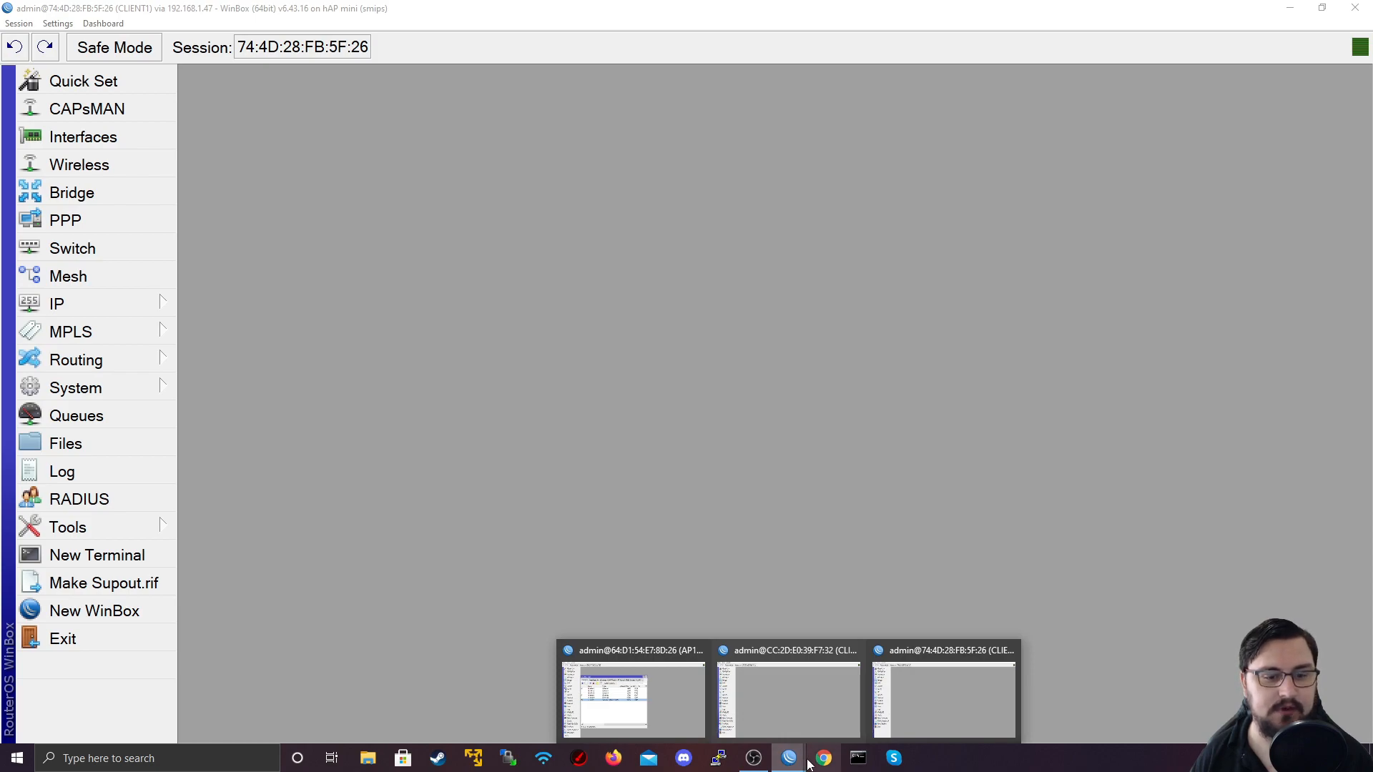
pyautogui.click(977, 709)
pyautogui.moveTo(1372, 48); pyautogui.dragTo(1372, 196)
pyautogui.click(769, 246)
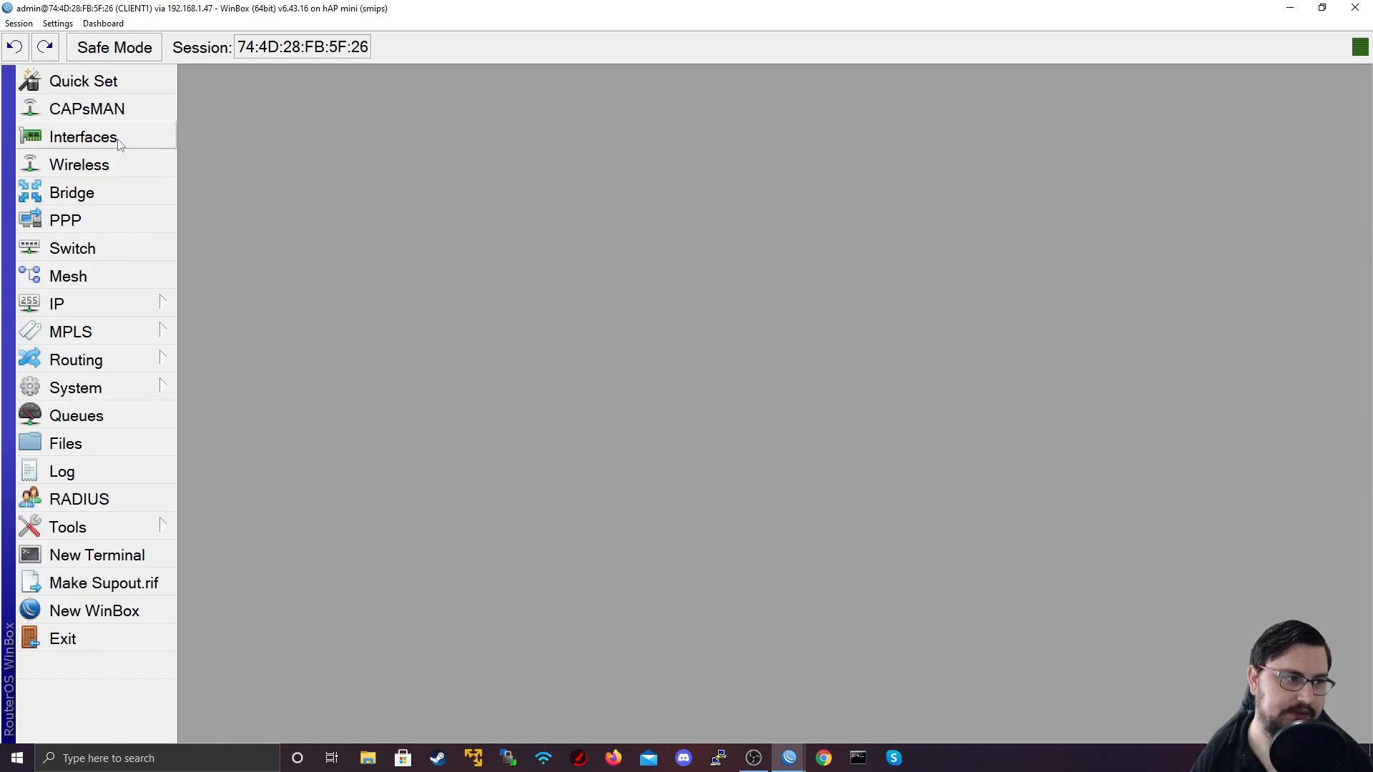
# Step: Set the mode of CLIENT1's wlan1 wireless interface to station bridge and apply the change
pyautogui.click(111, 163)
pyautogui.doubleClick(331, 191)
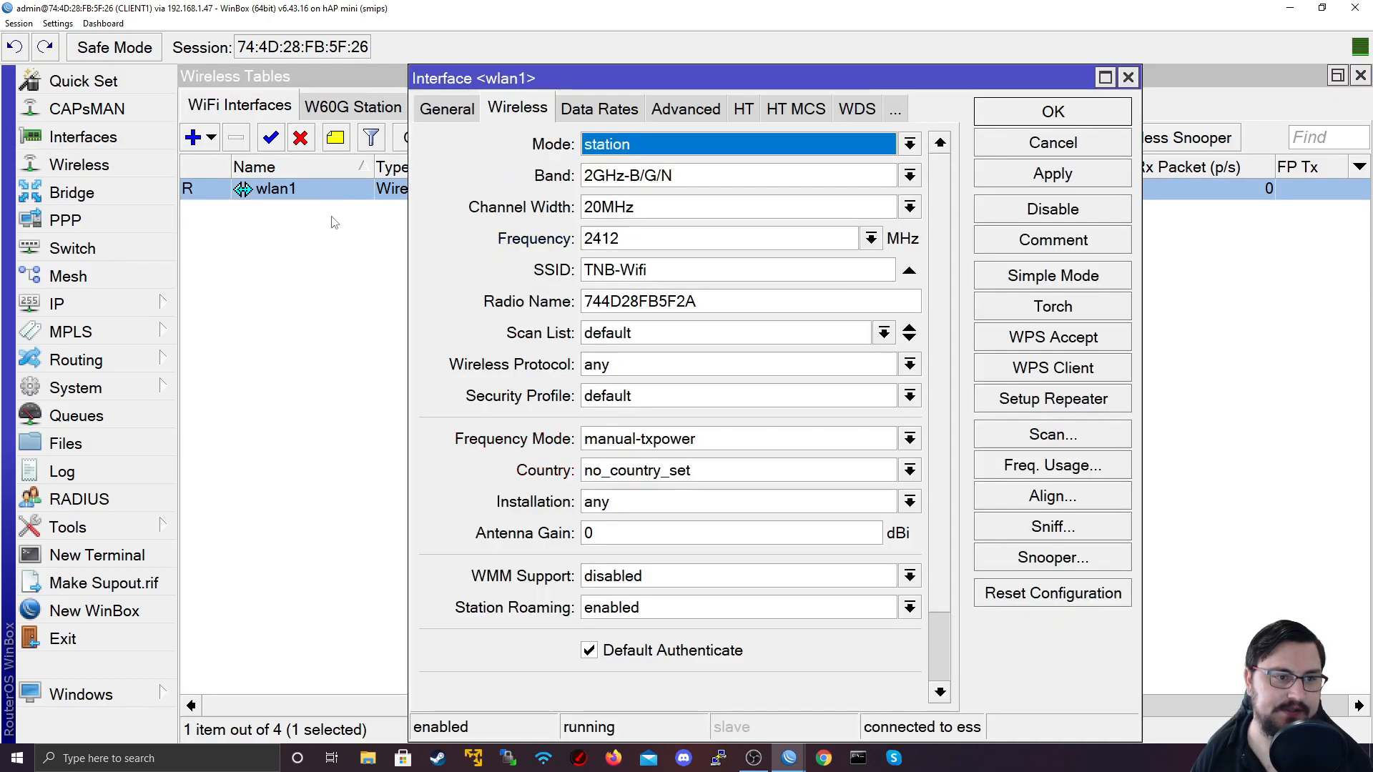
pyautogui.click(623, 144)
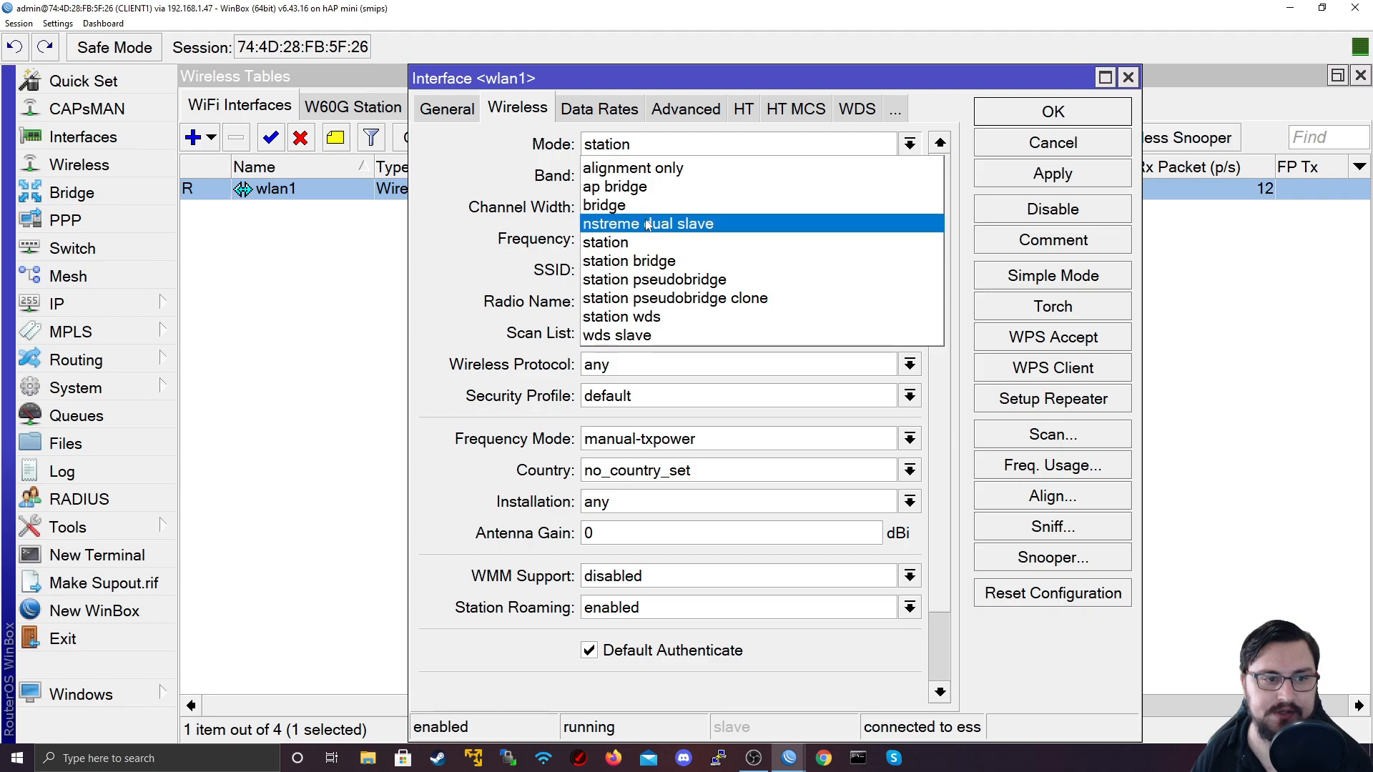
pyautogui.click(642, 261)
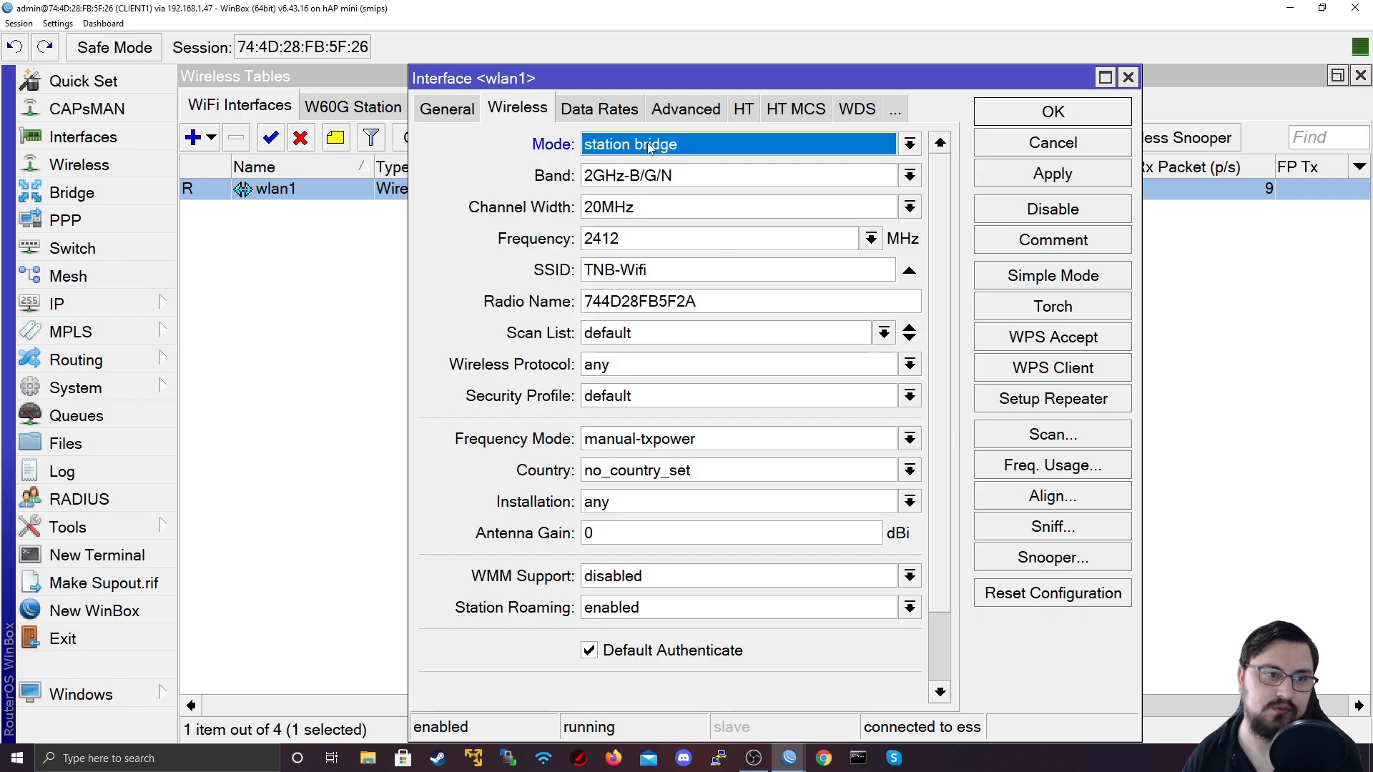
pyautogui.click(727, 145)
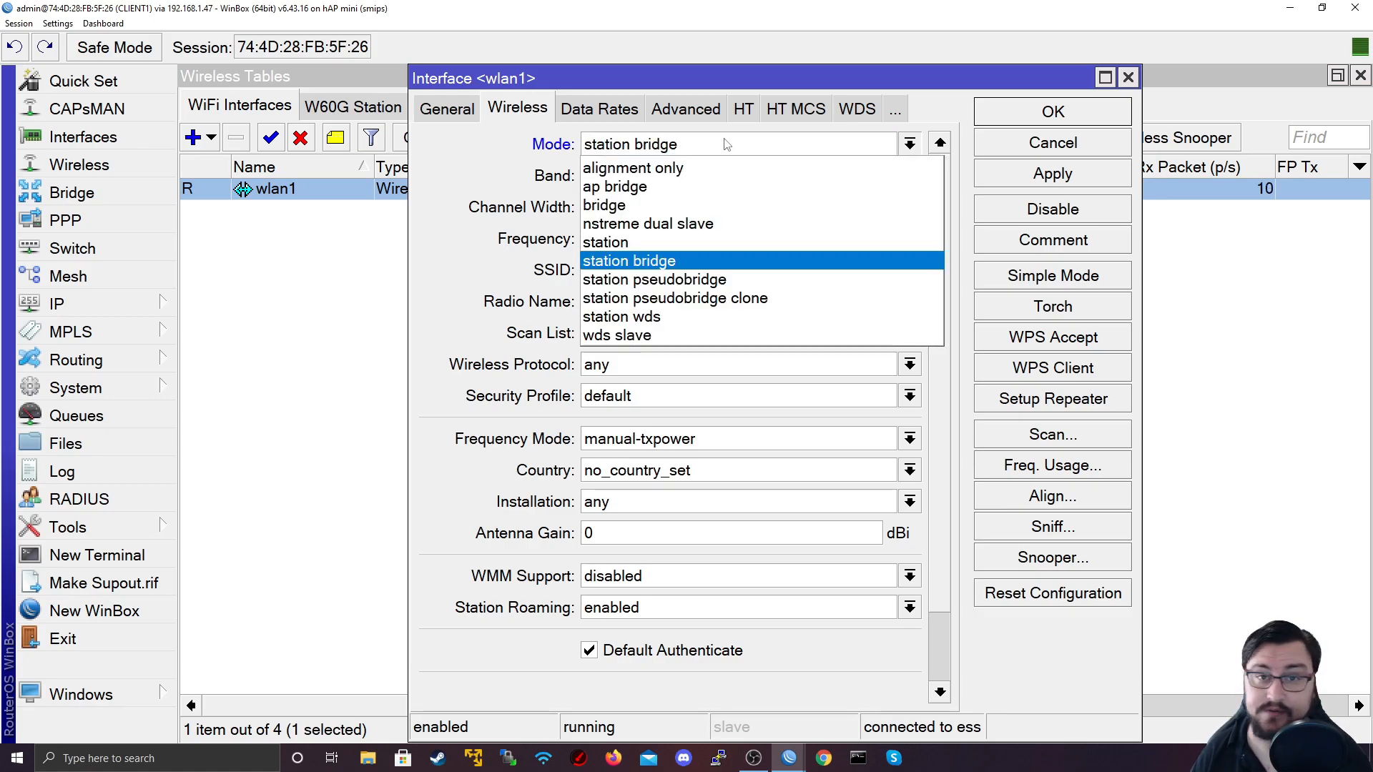
pyautogui.click(727, 144)
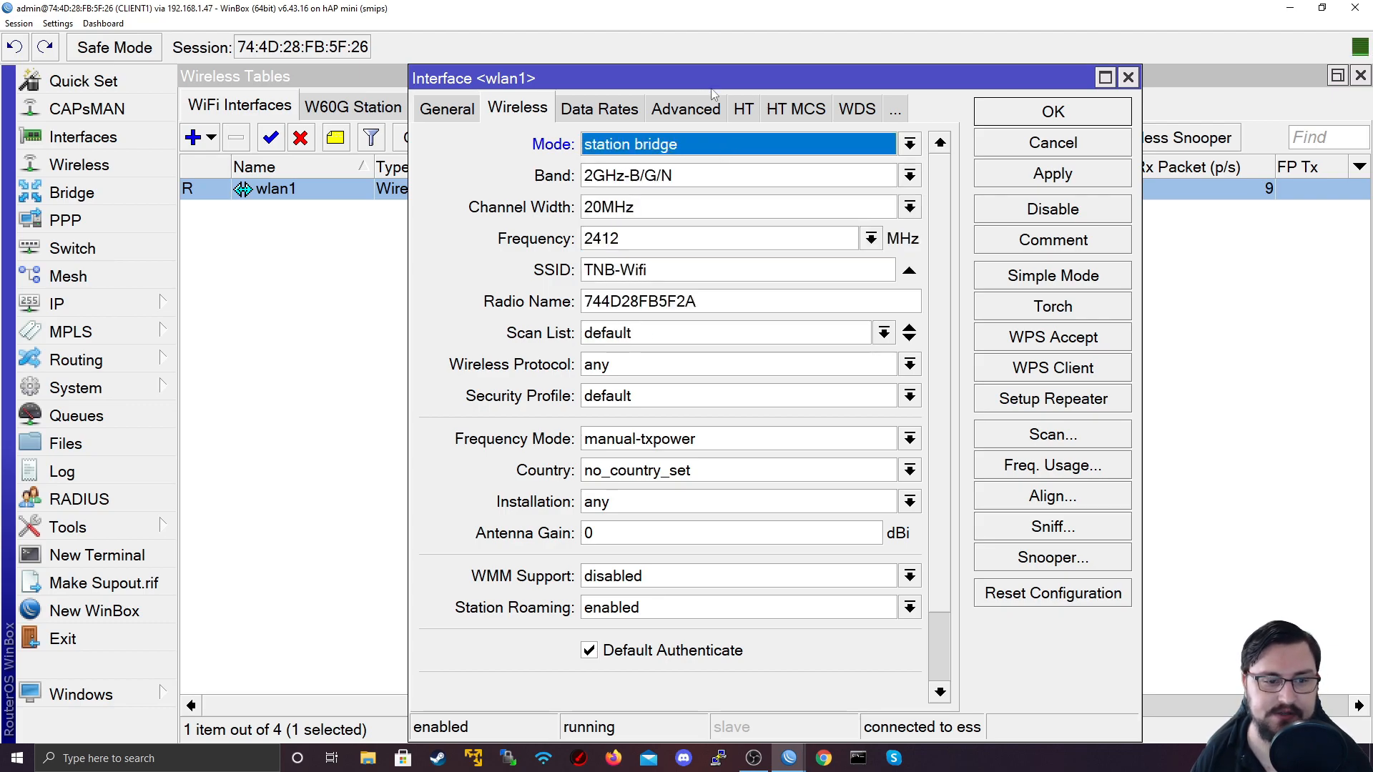
pyautogui.click(999, 170)
pyautogui.click(1006, 118)
# Step: Switch to the CLIENT2 session, maximize it, and set its wlan1 interface mode to station bridge
pyautogui.moveTo(726, 104); pyautogui.dragTo(474, 104)
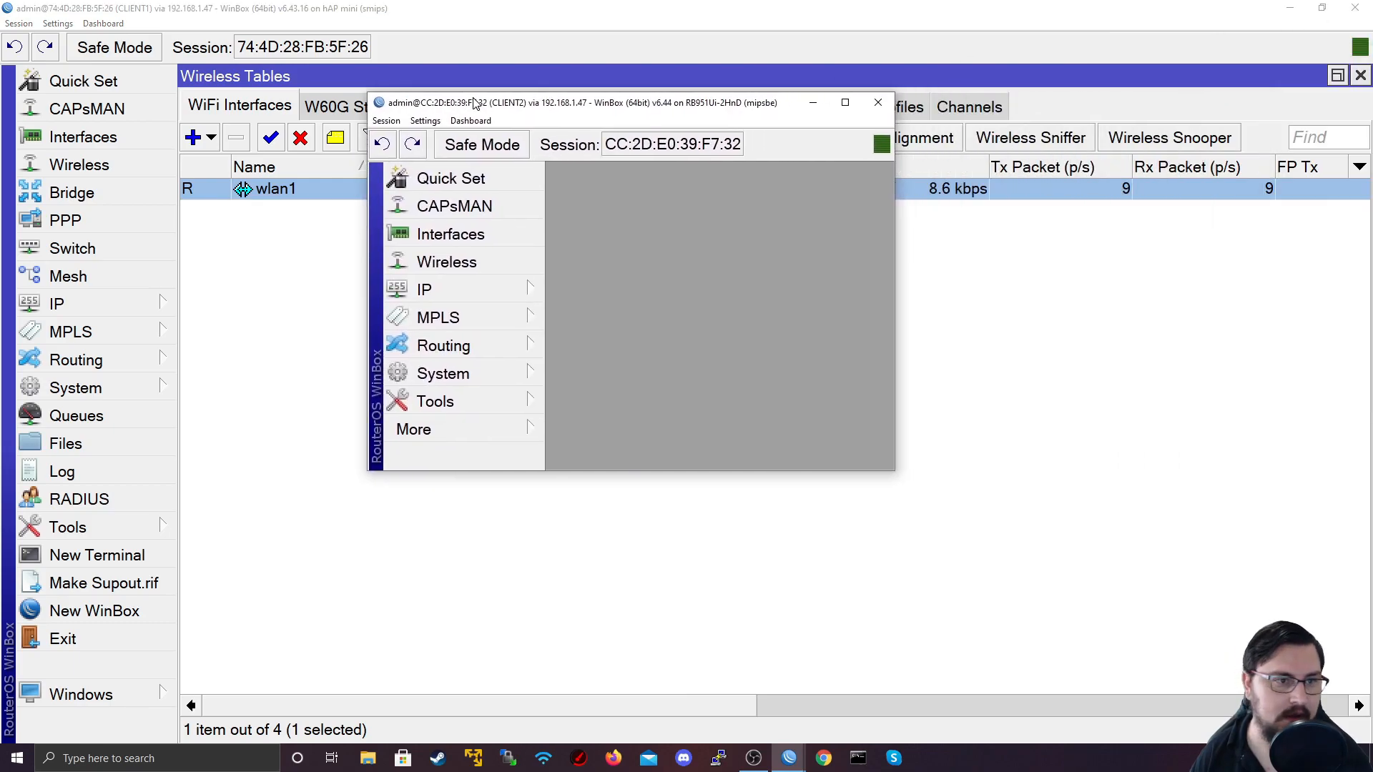
pyautogui.doubleClick(474, 103)
pyautogui.click(129, 135)
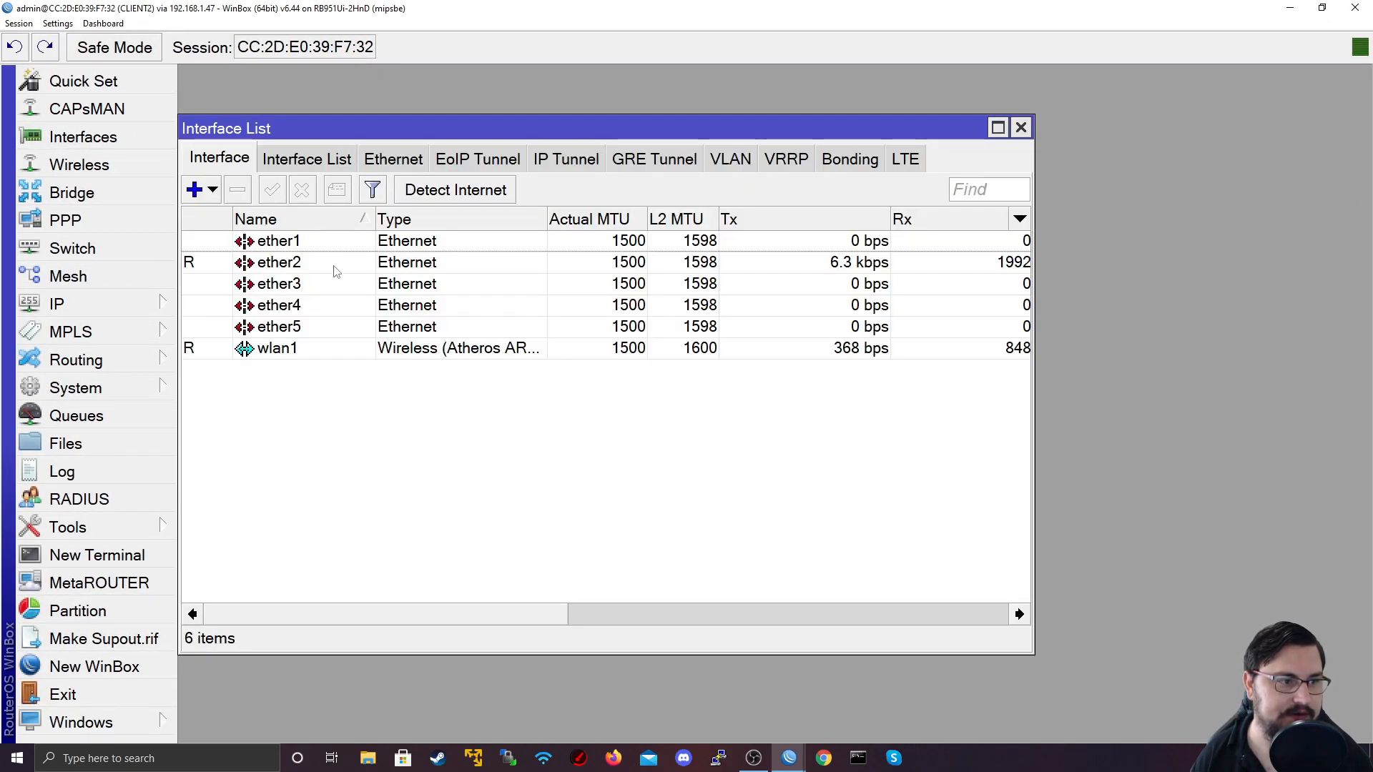
pyautogui.doubleClick(315, 348)
pyautogui.click(641, 144)
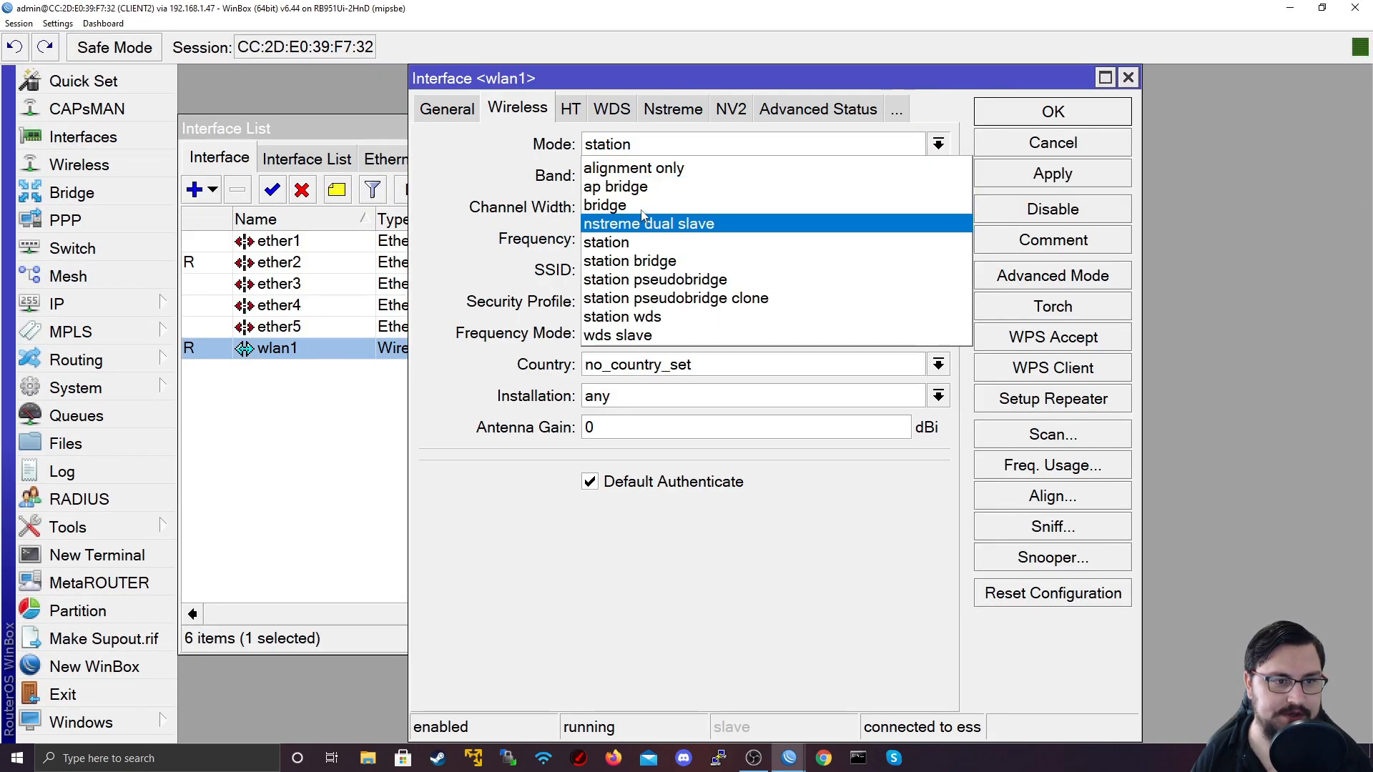
pyautogui.click(643, 260)
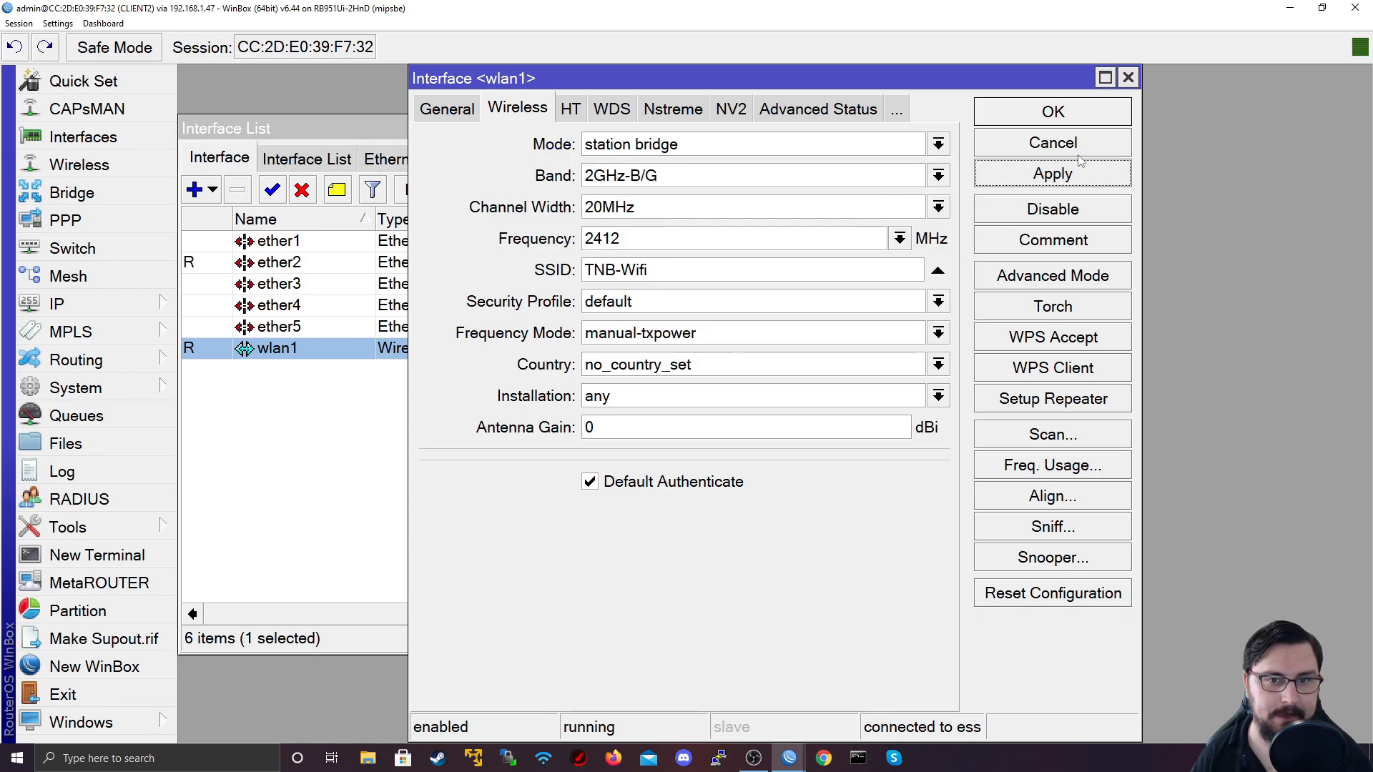
pyautogui.click(1052, 111)
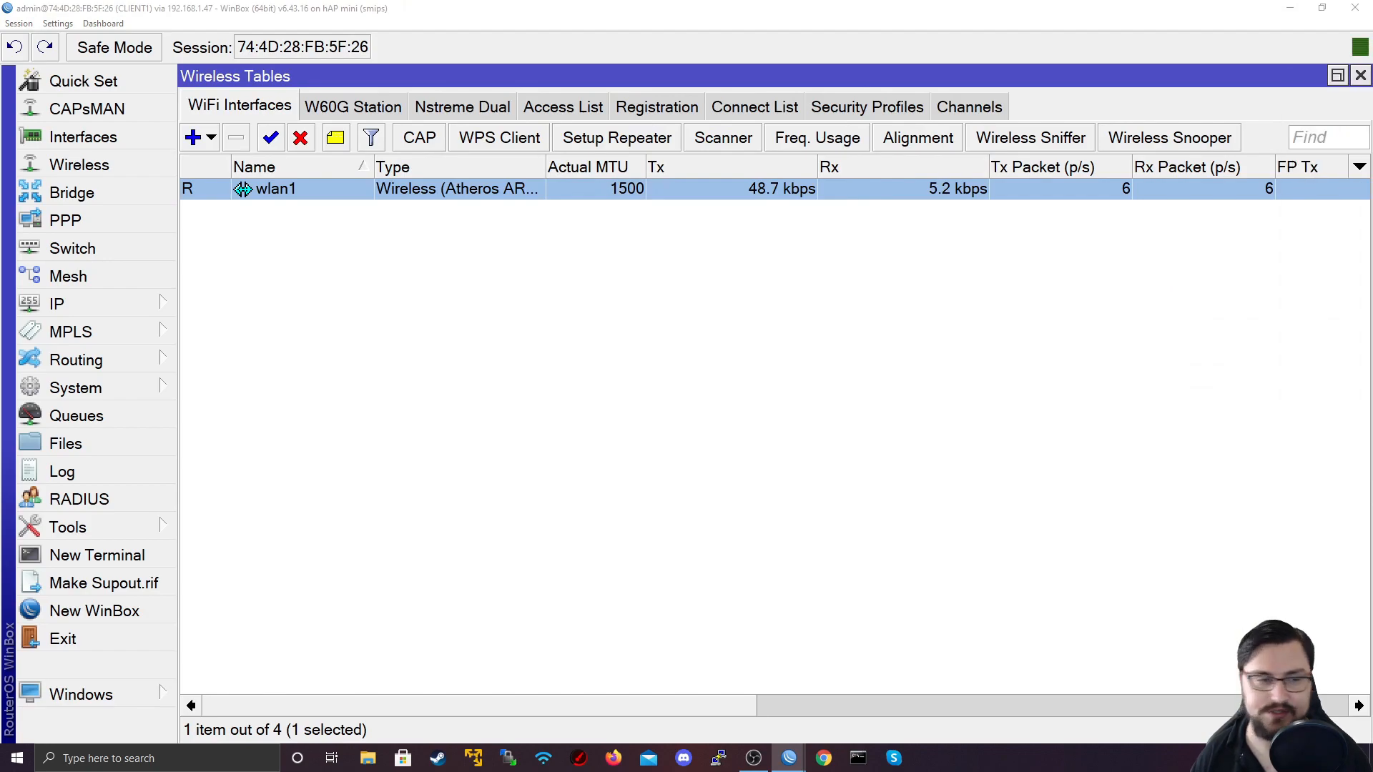
# Step: Return to the CLIENT1 session and create a new bridge named WLAN_Bridge
pyautogui.click(505, 286)
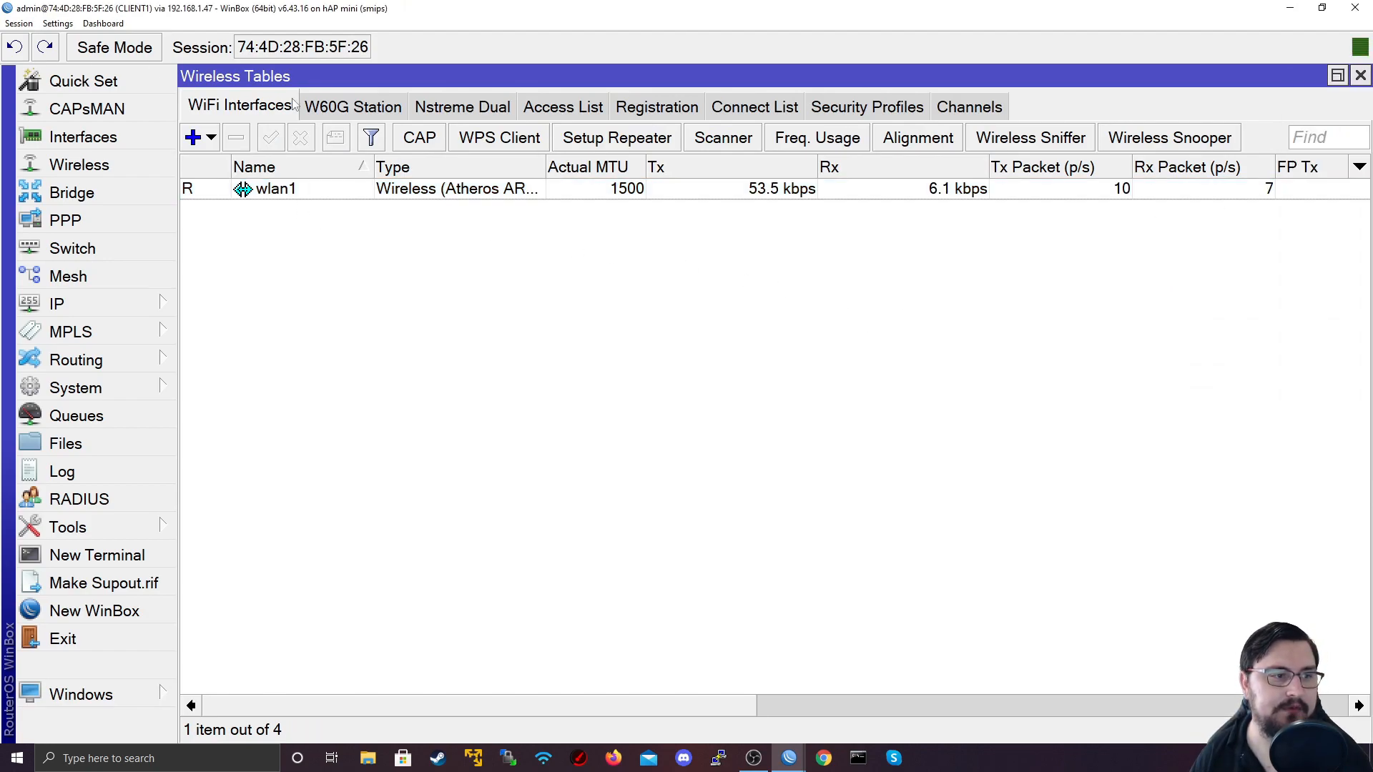
pyautogui.click(111, 199)
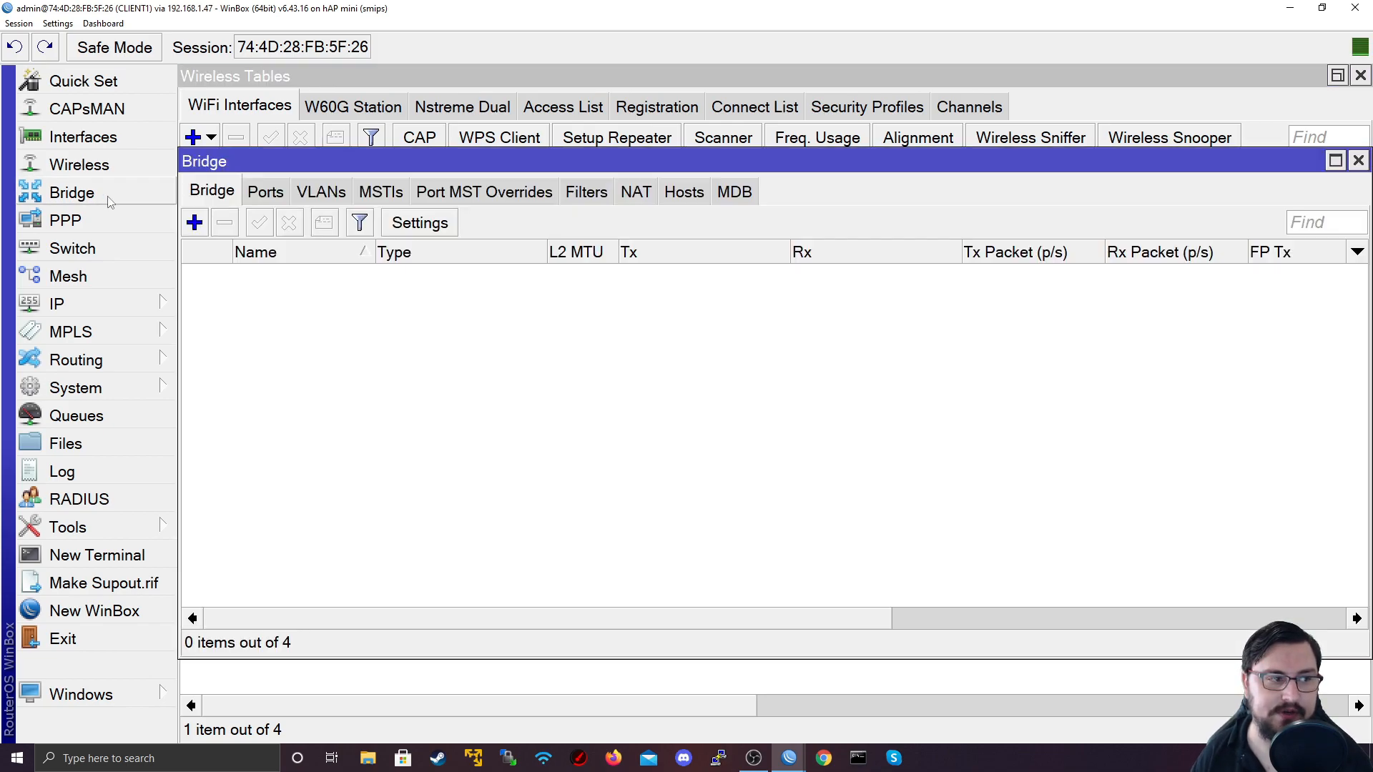
pyautogui.click(194, 222)
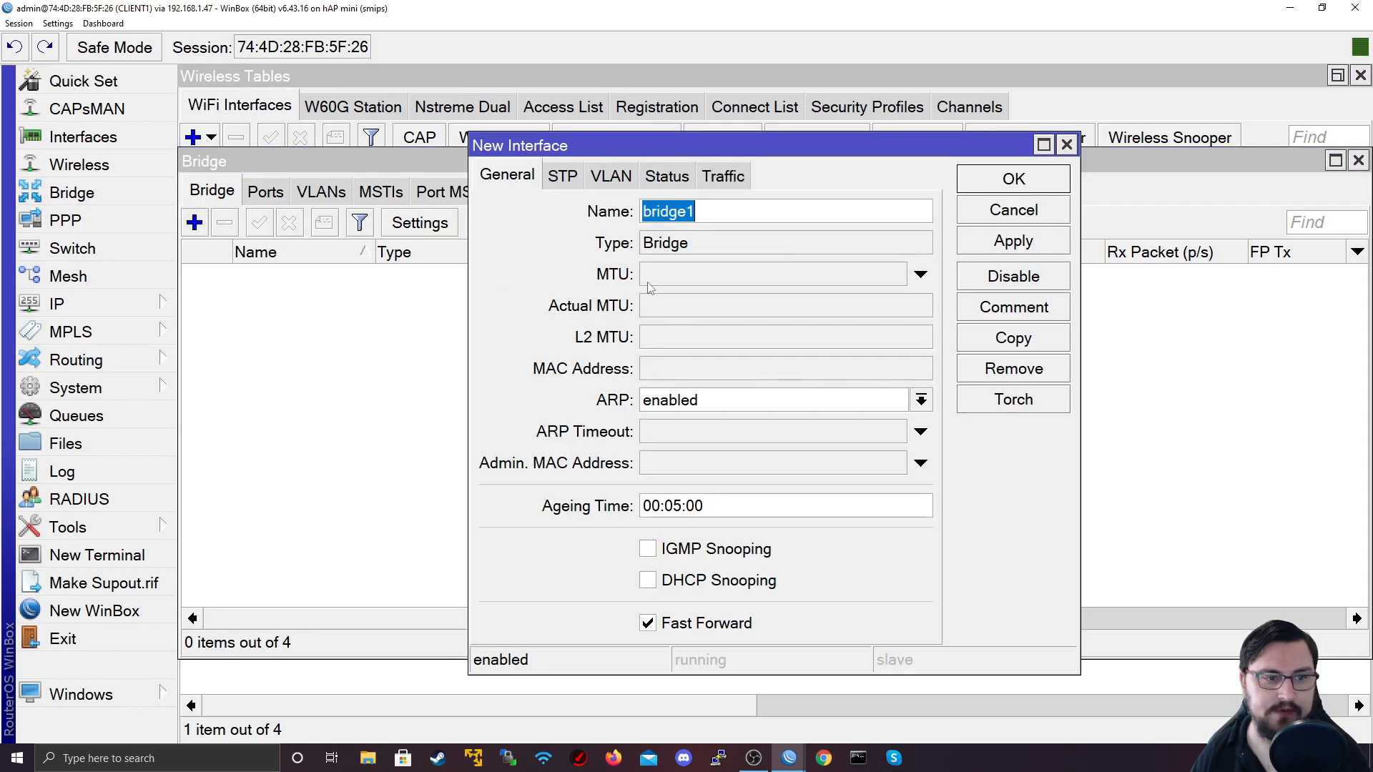
pyautogui.write('WLAN')
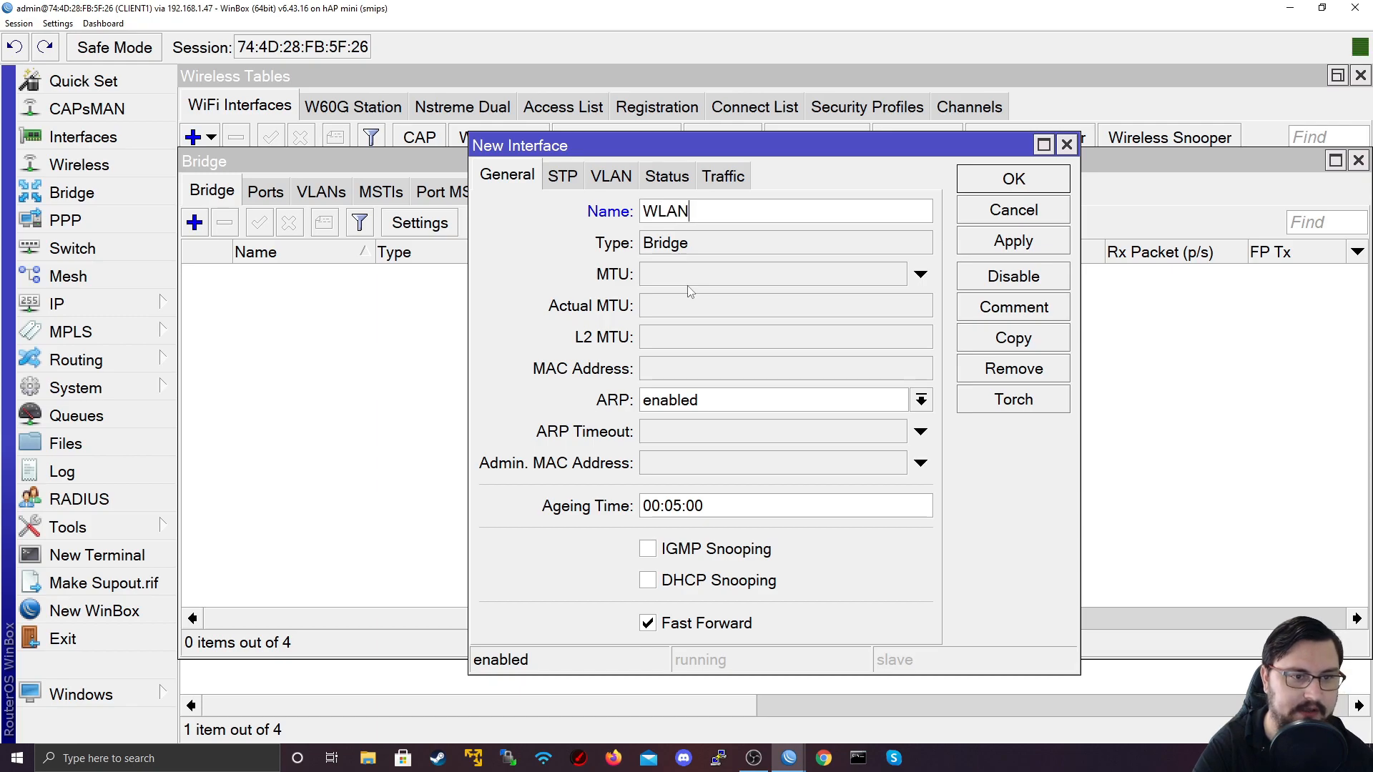
pyautogui.write('_Bridge')
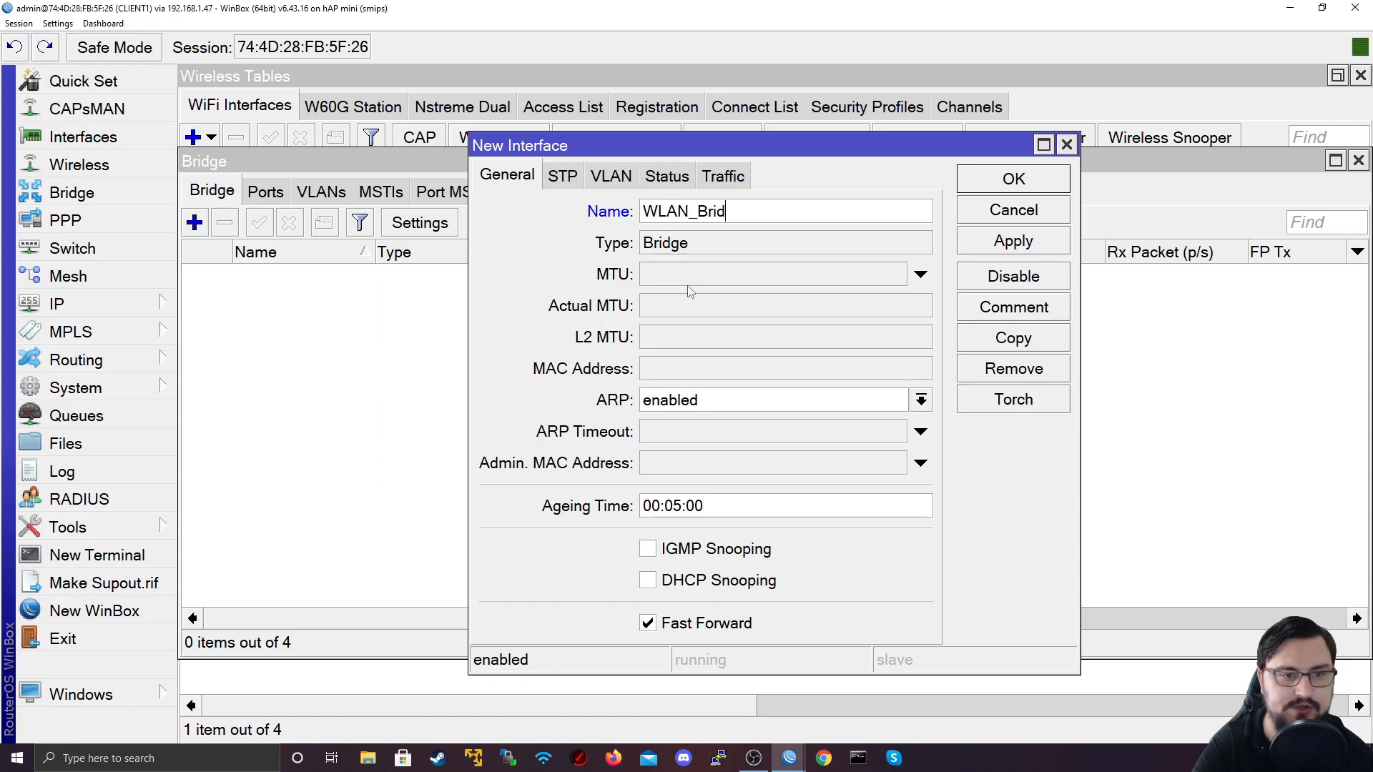
pyautogui.press('Tab')
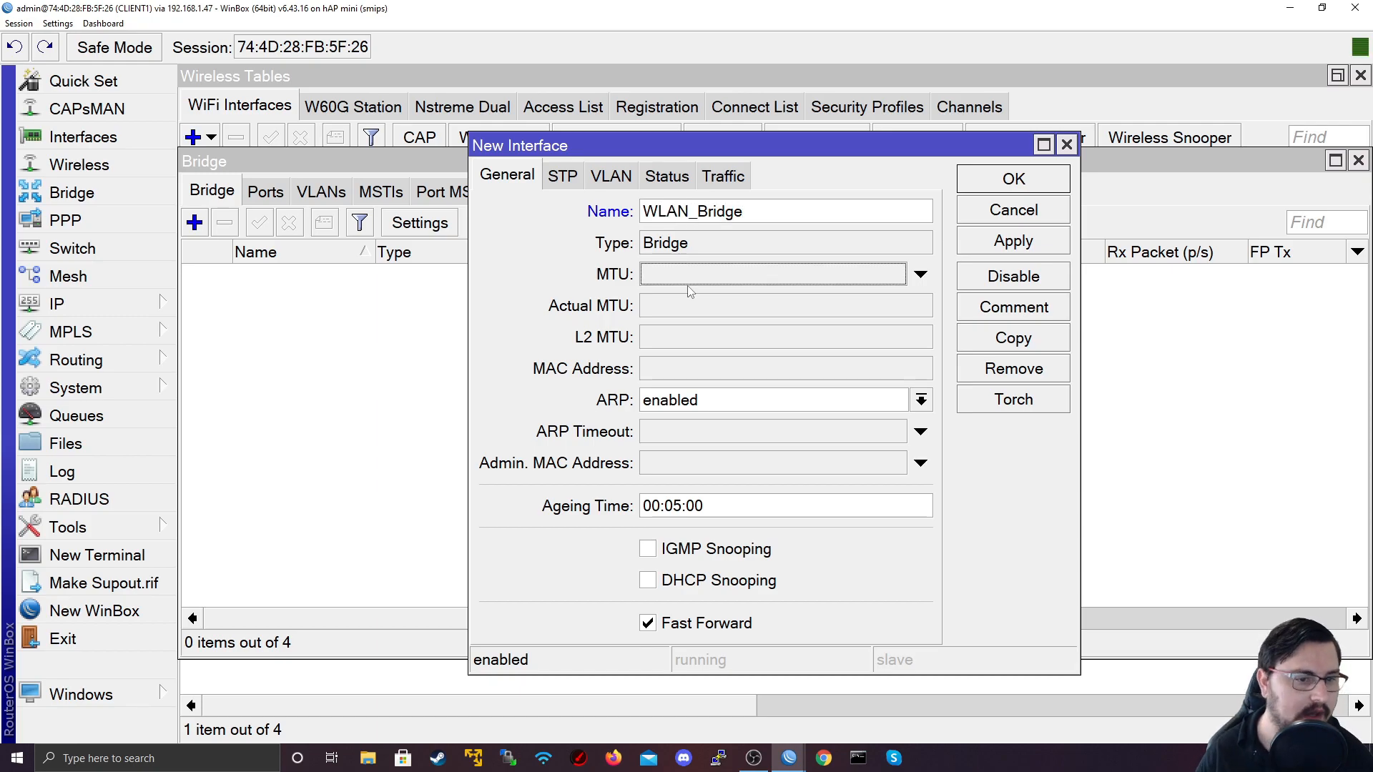
pyautogui.click(986, 243)
pyautogui.click(1001, 181)
# Step: Add wlan1 as a bridge port of WLAN_Bridge
pyautogui.click(266, 191)
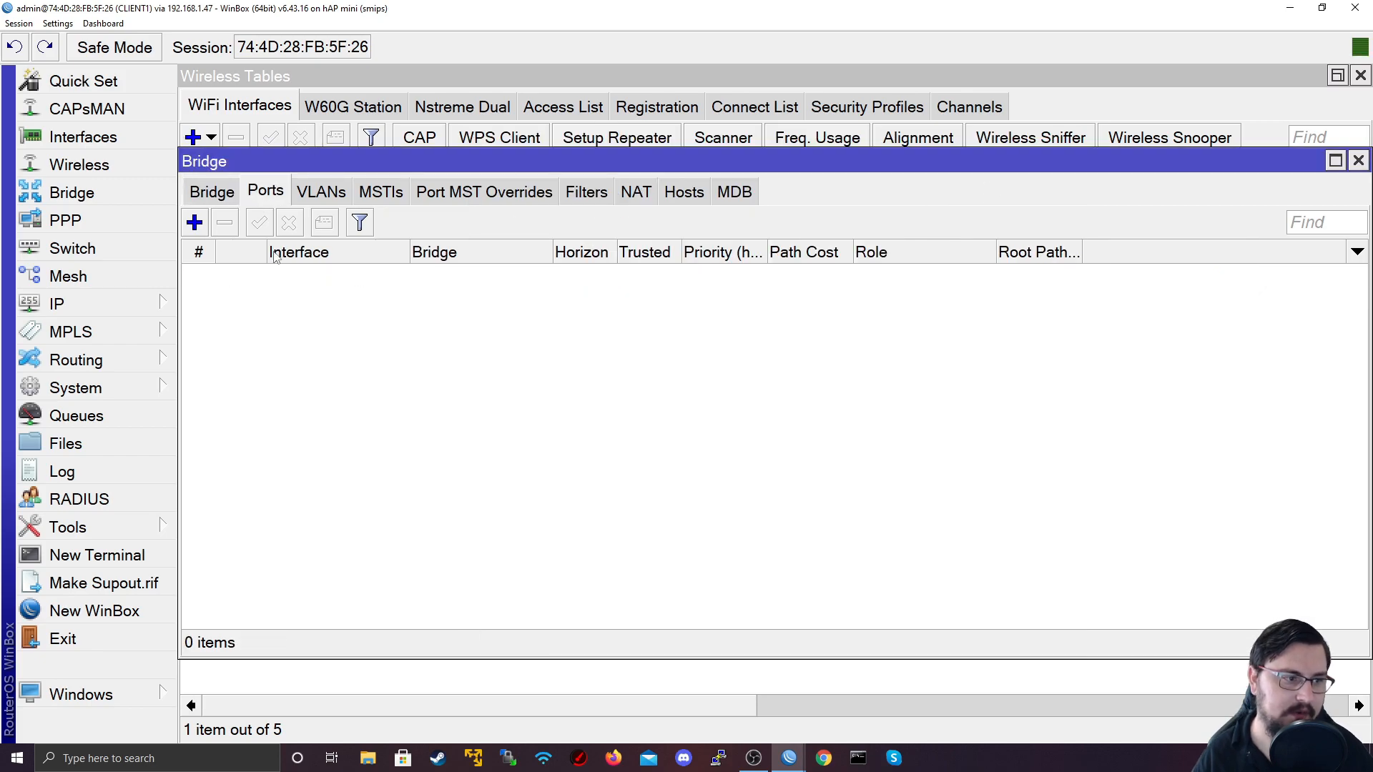
pyautogui.click(194, 223)
pyautogui.click(664, 281)
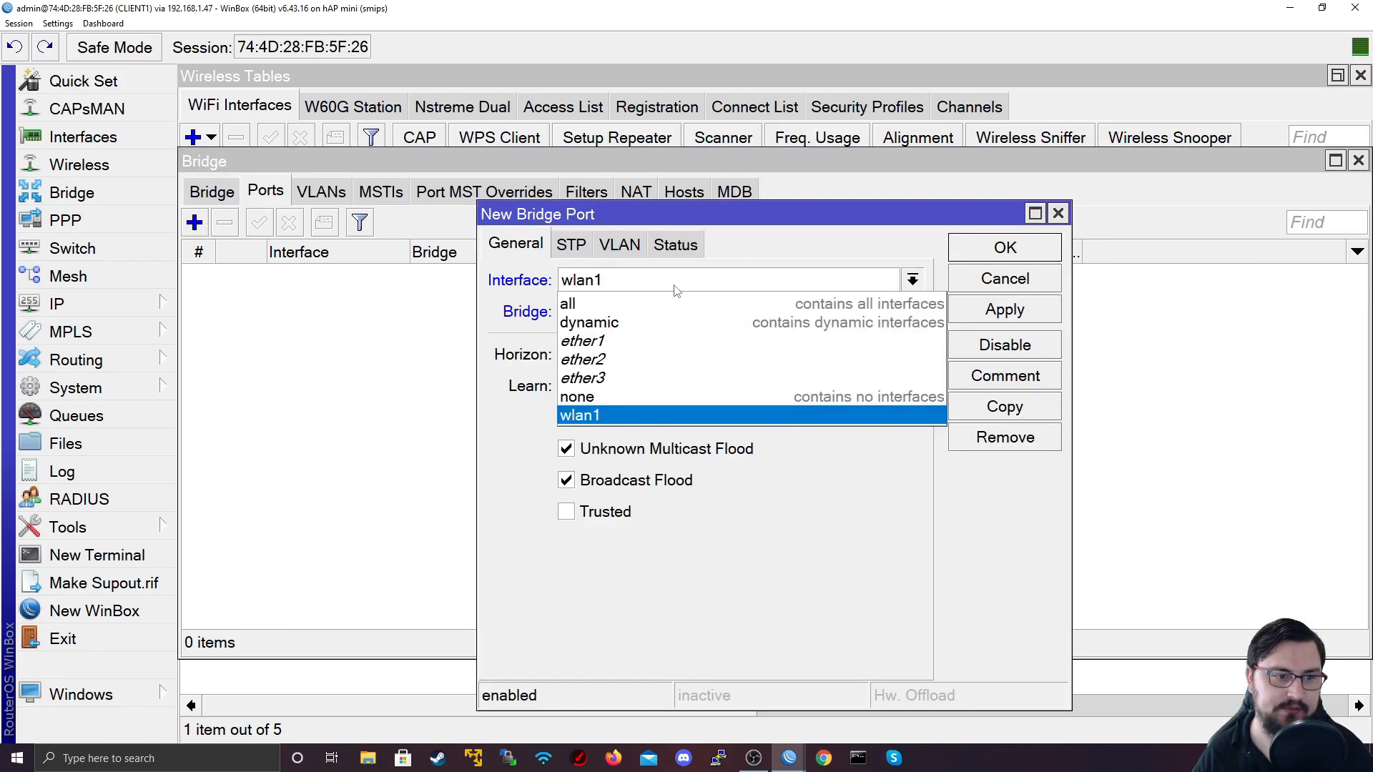
pyautogui.click(633, 414)
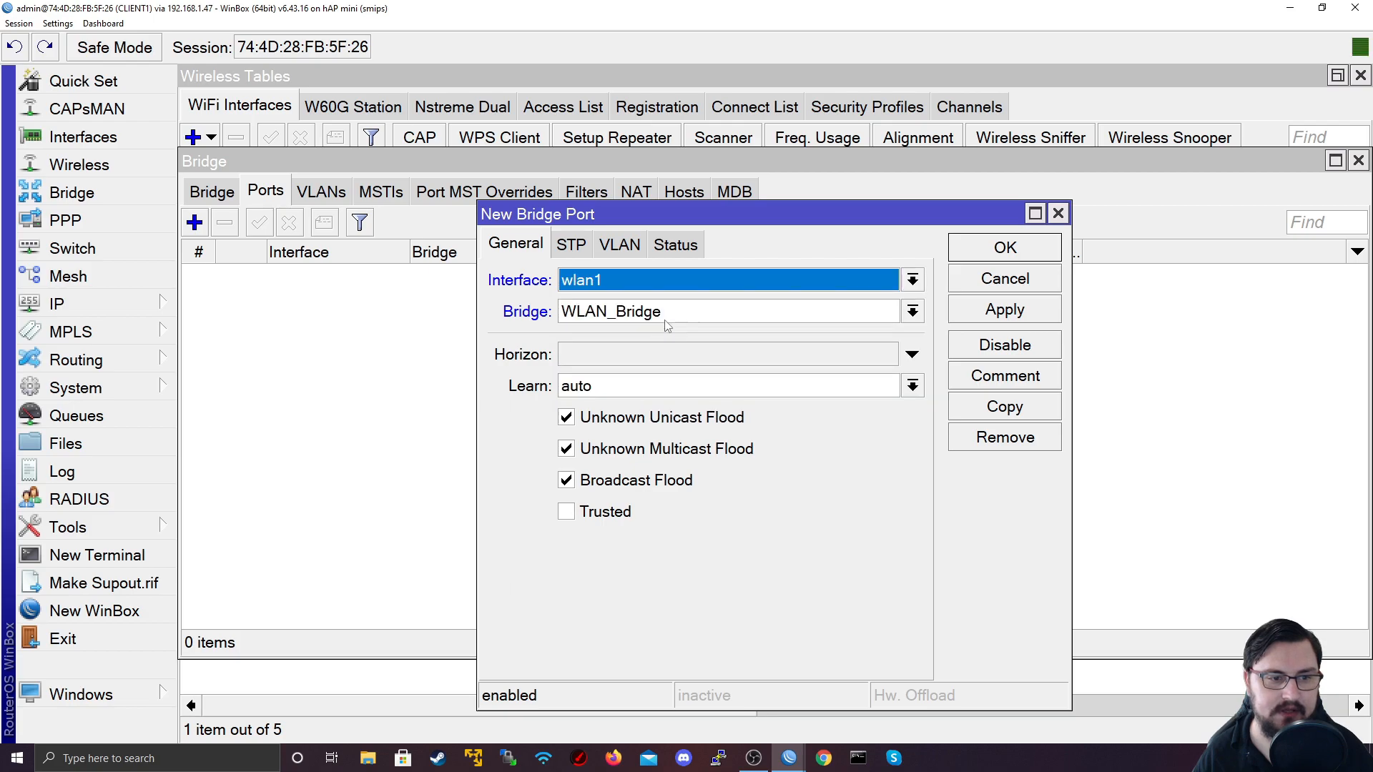
pyautogui.click(976, 319)
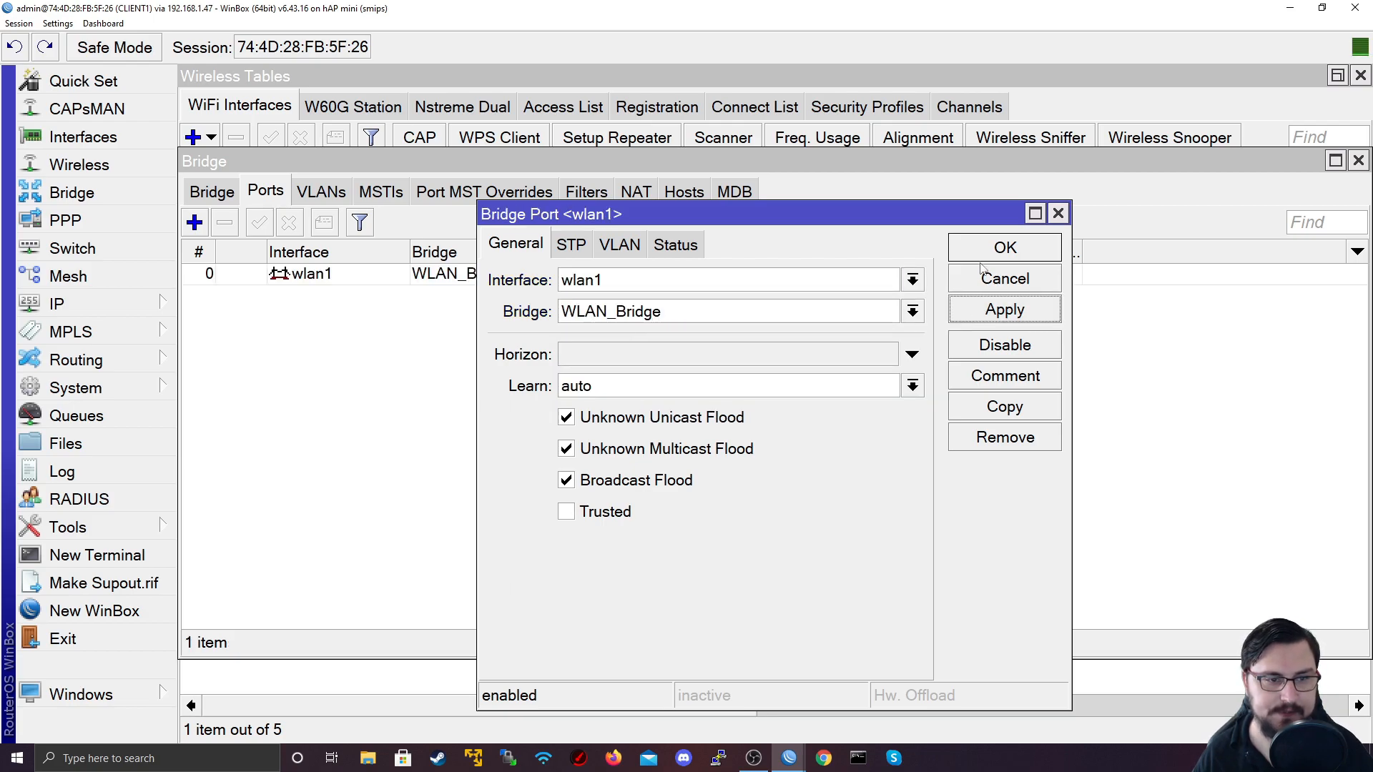
pyautogui.click(983, 270)
# Step: Add ether3 as a second bridge port of WLAN_Bridge
pyautogui.click(194, 222)
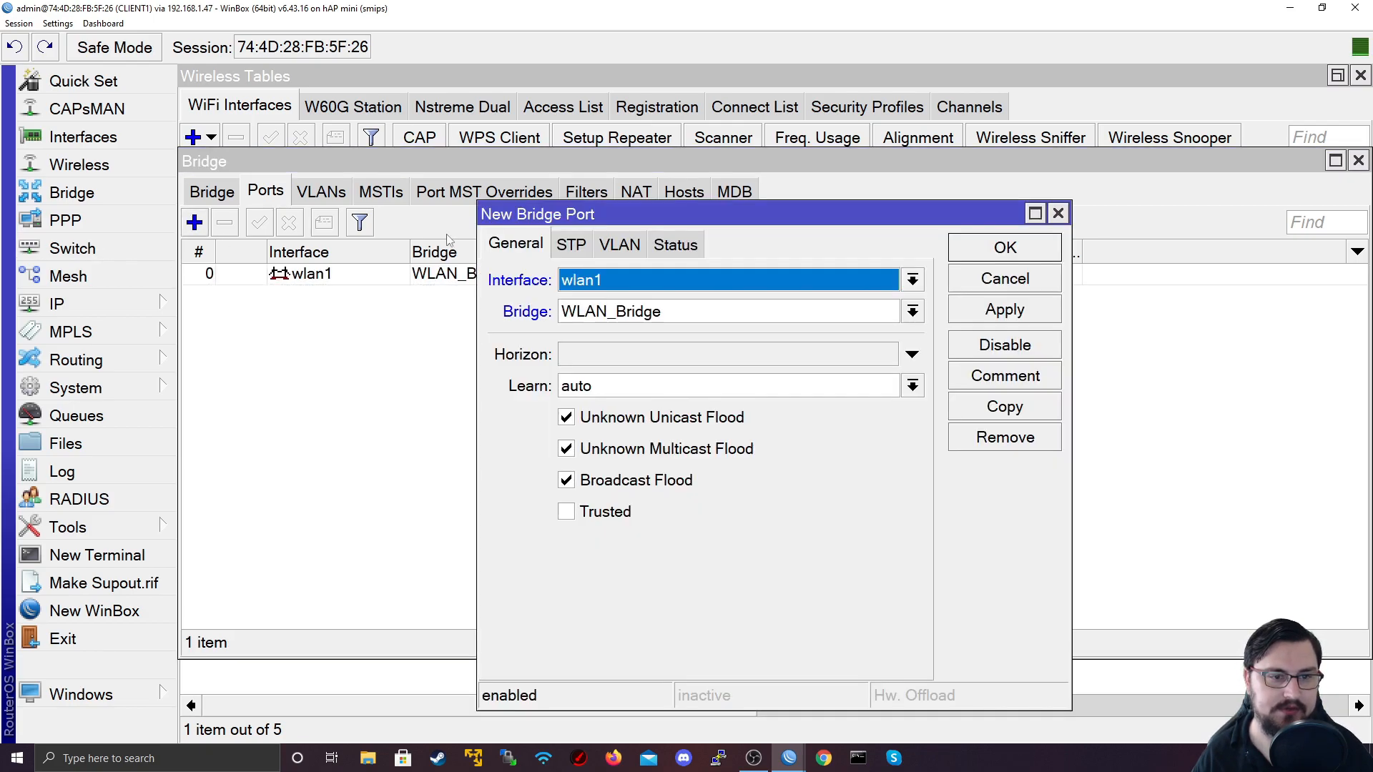
pyautogui.click(579, 286)
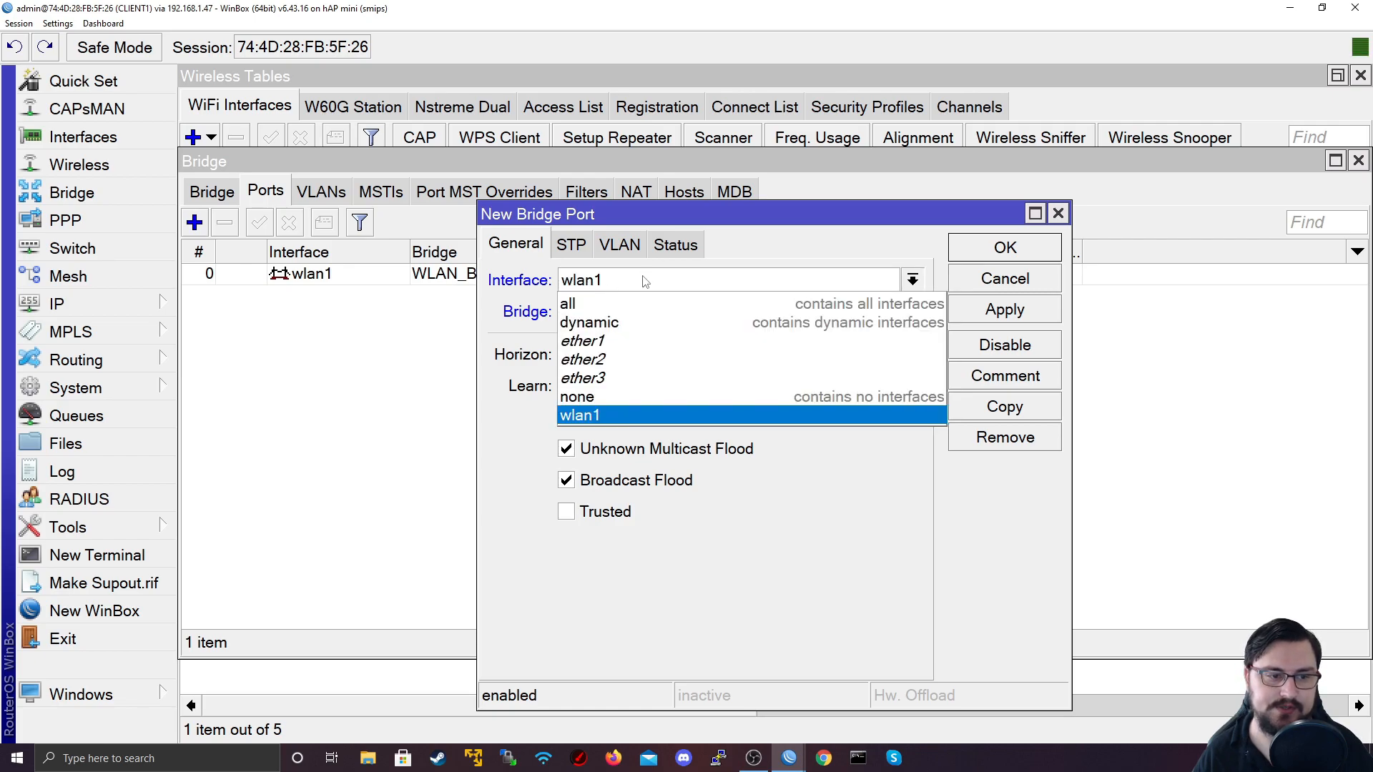
pyautogui.click(665, 376)
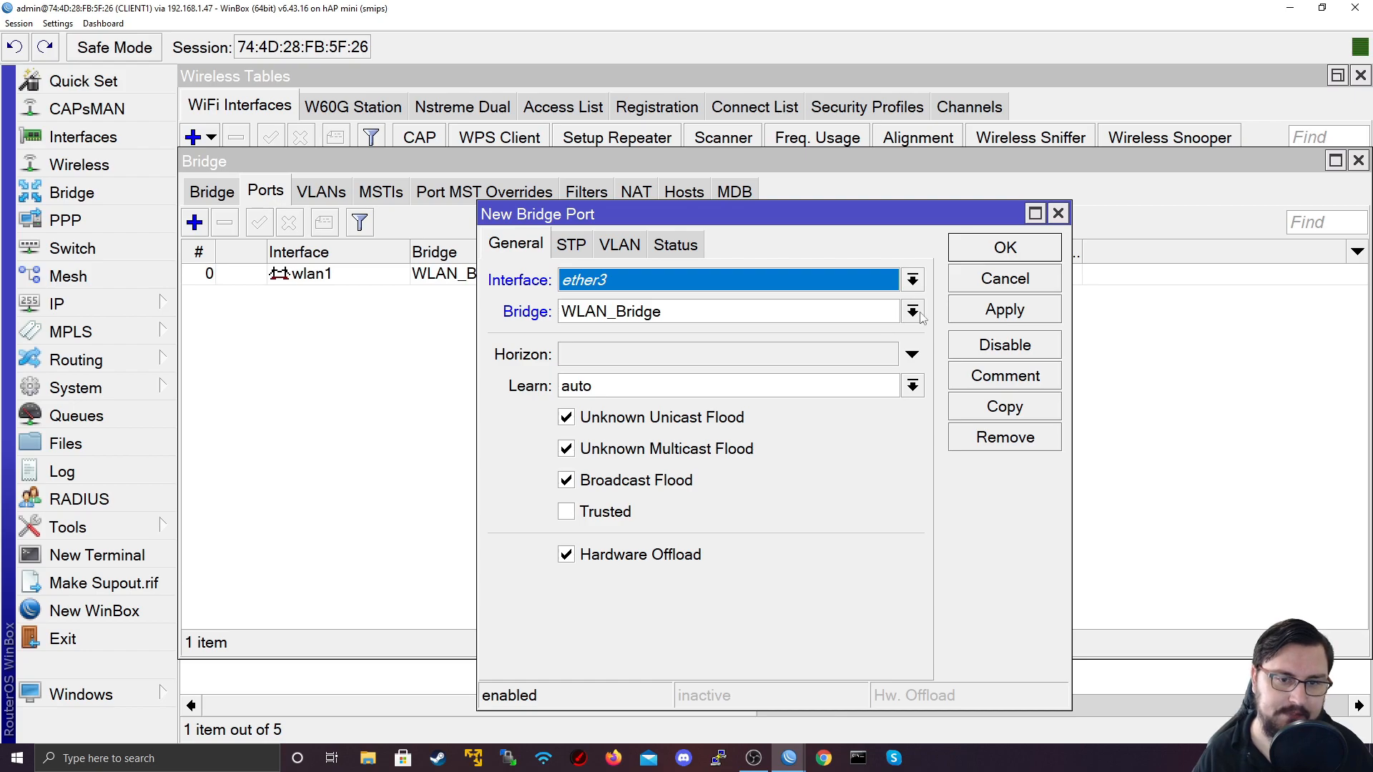
pyautogui.click(994, 315)
pyautogui.click(1004, 248)
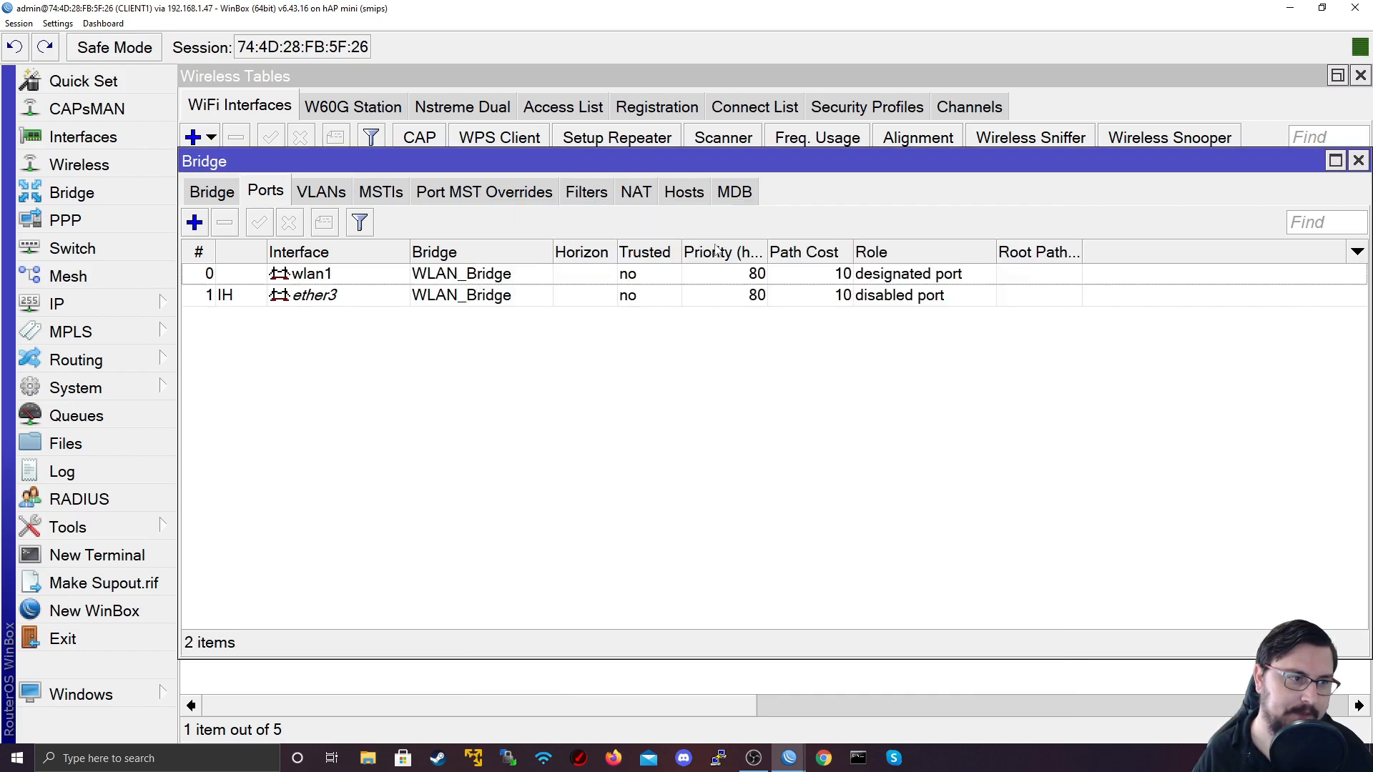
# Step: Check WLAN_Bridge in the bridge list and the ether3 entry in the interface list
pyautogui.click(212, 191)
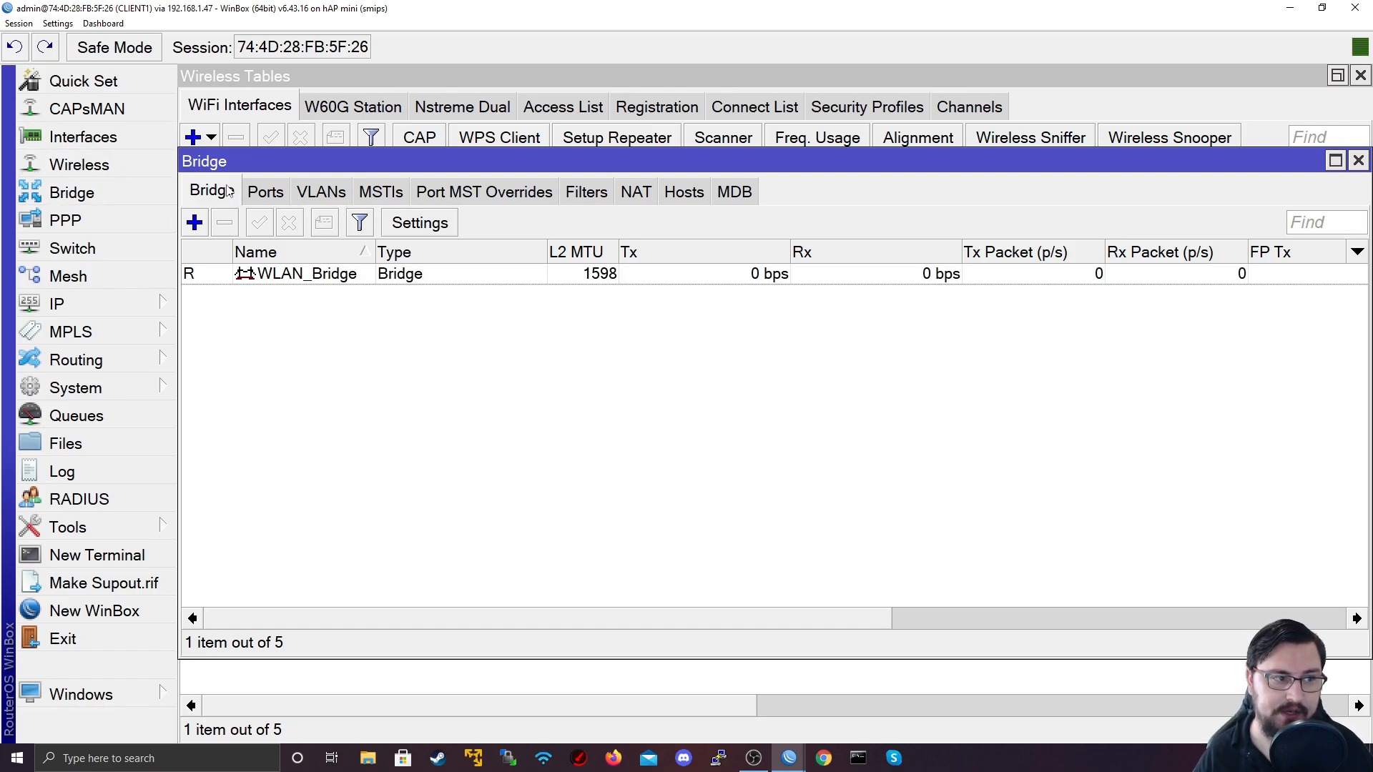
pyautogui.click(83, 136)
pyautogui.click(281, 357)
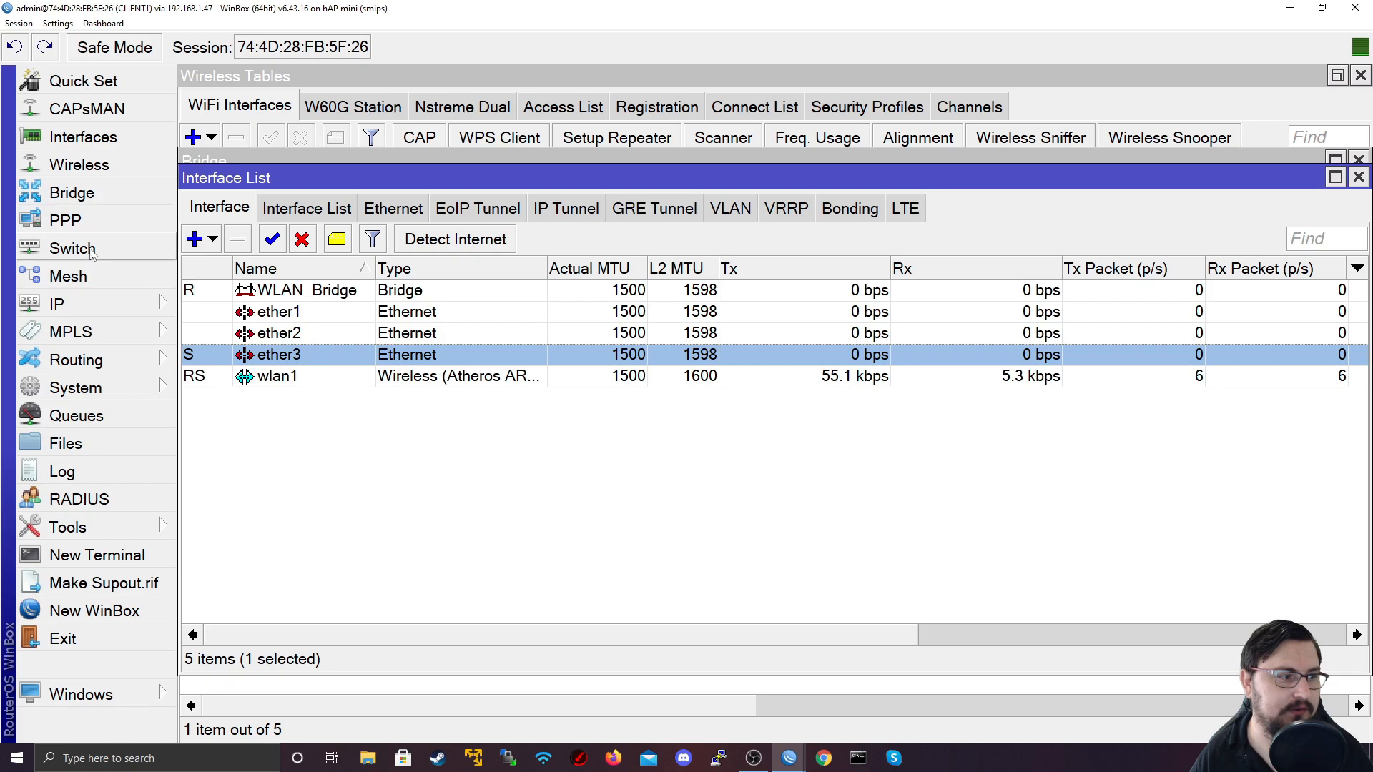
# Step: Remove the static 192.168.100.1 address on wlan1 from CLIENT1's IP address list
pyautogui.click(86, 306)
pyautogui.click(229, 138)
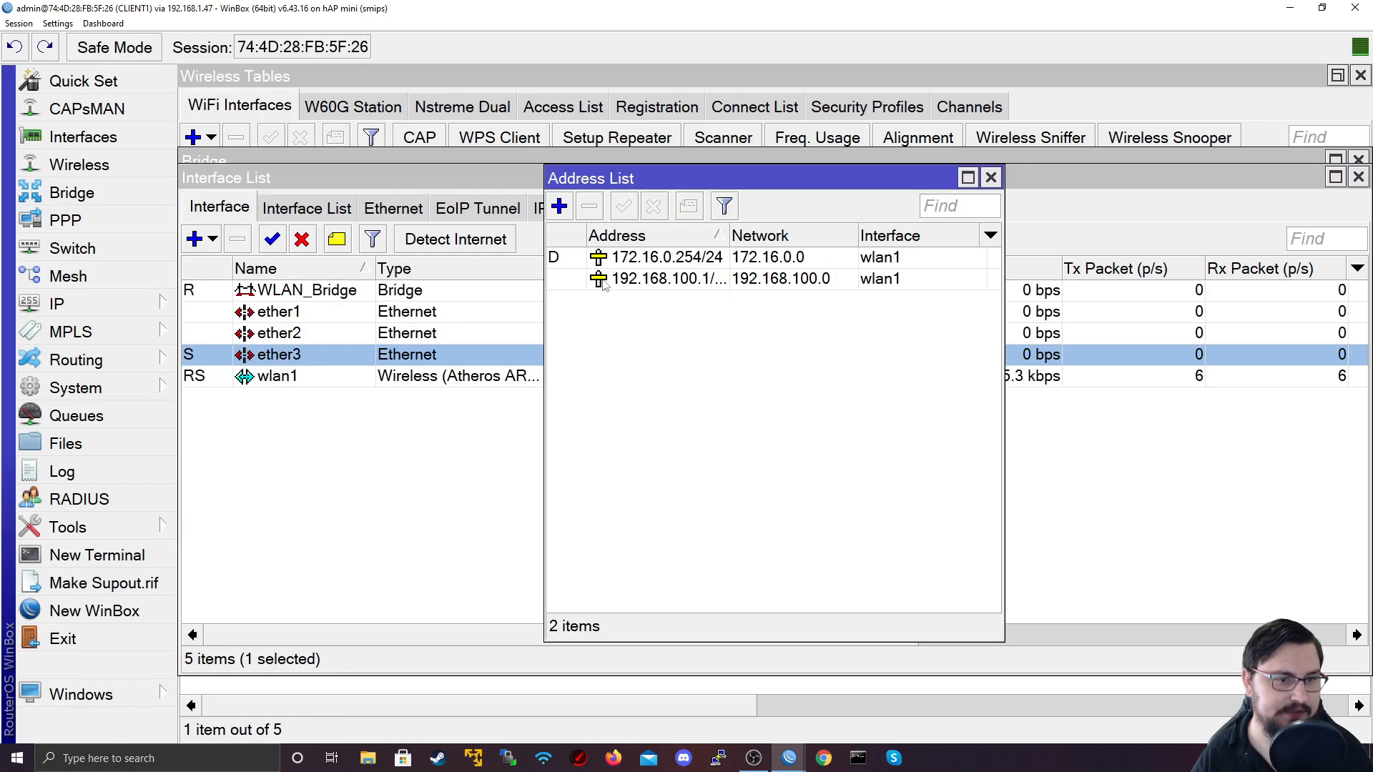
pyautogui.click(614, 279)
pyautogui.click(589, 206)
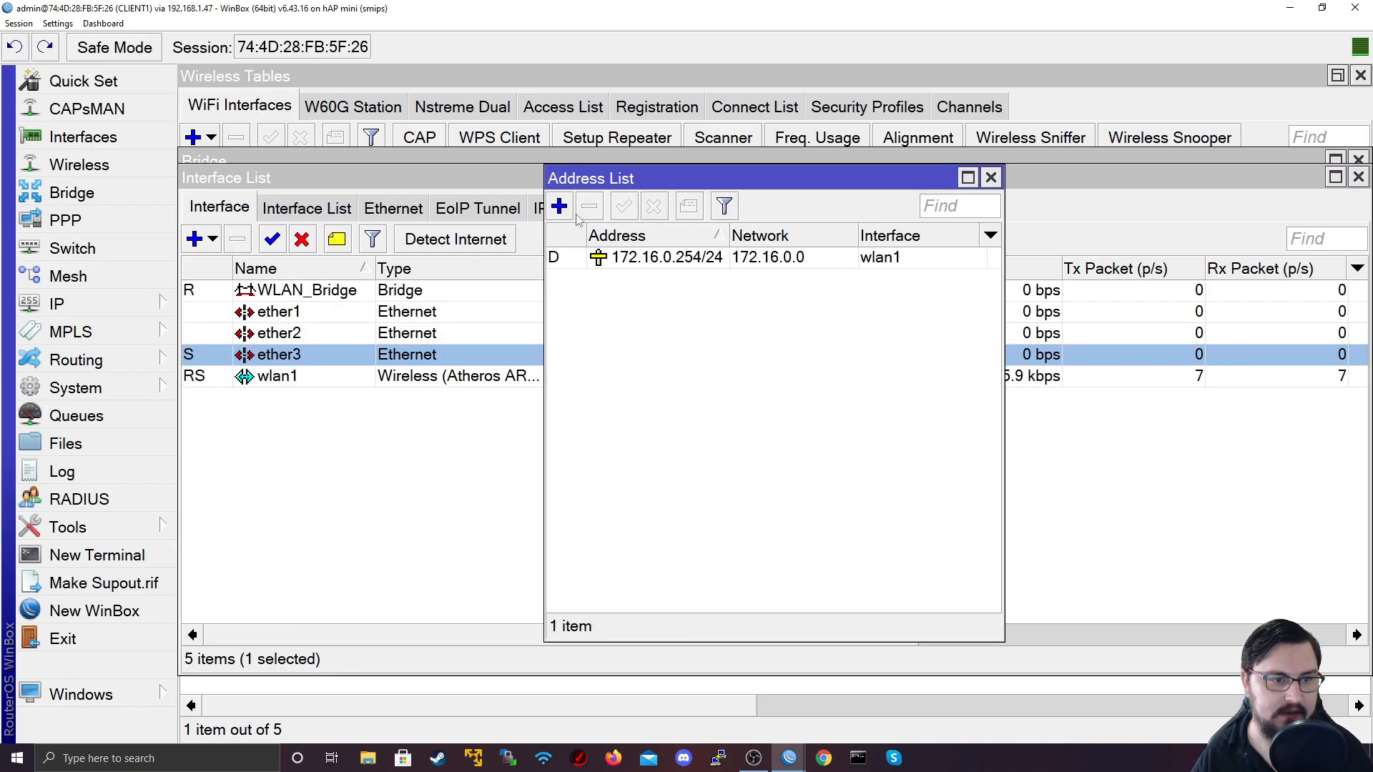
# Step: Add the IP address 192.168.50.1/24 to the WLAN_Bridge interface on CLIENT1 and close the address list
pyautogui.click(560, 206)
pyautogui.write('192')
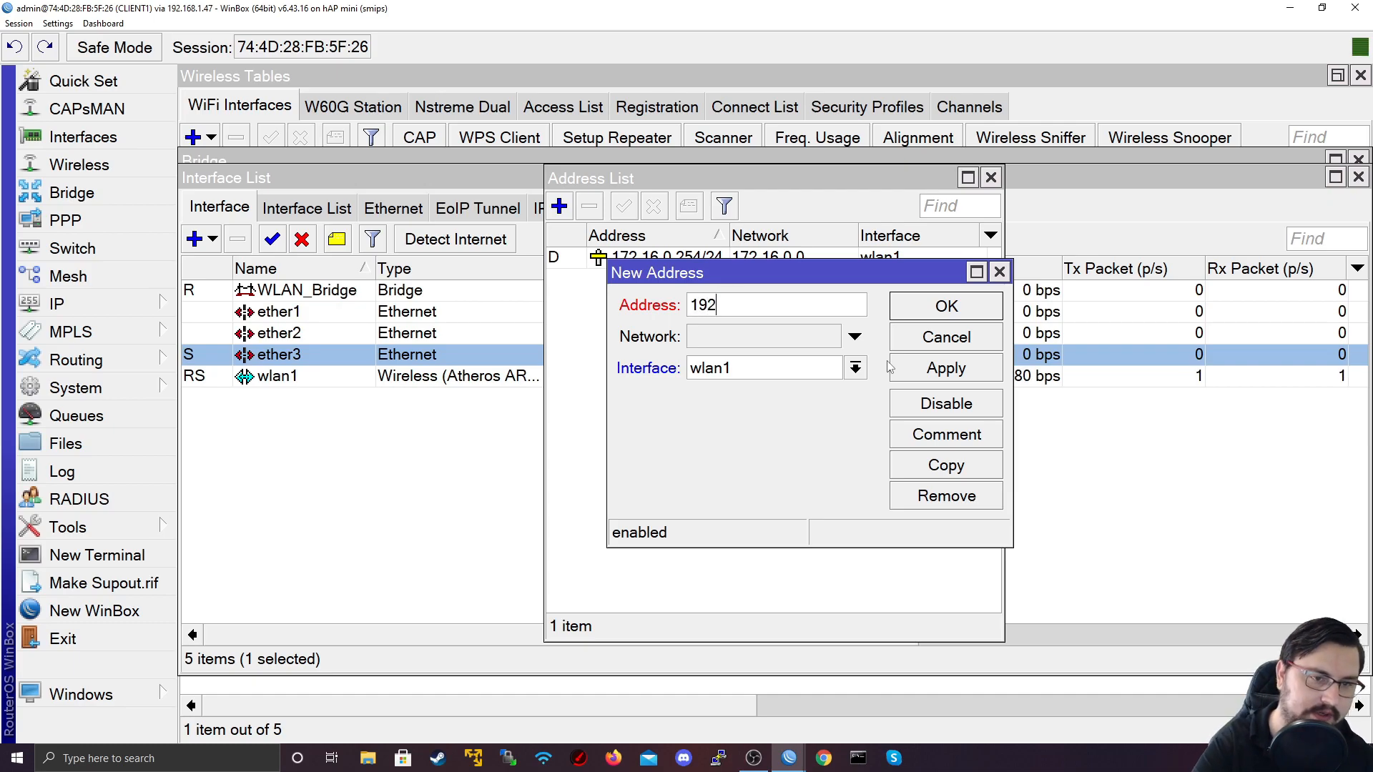
pyautogui.write('.168.')
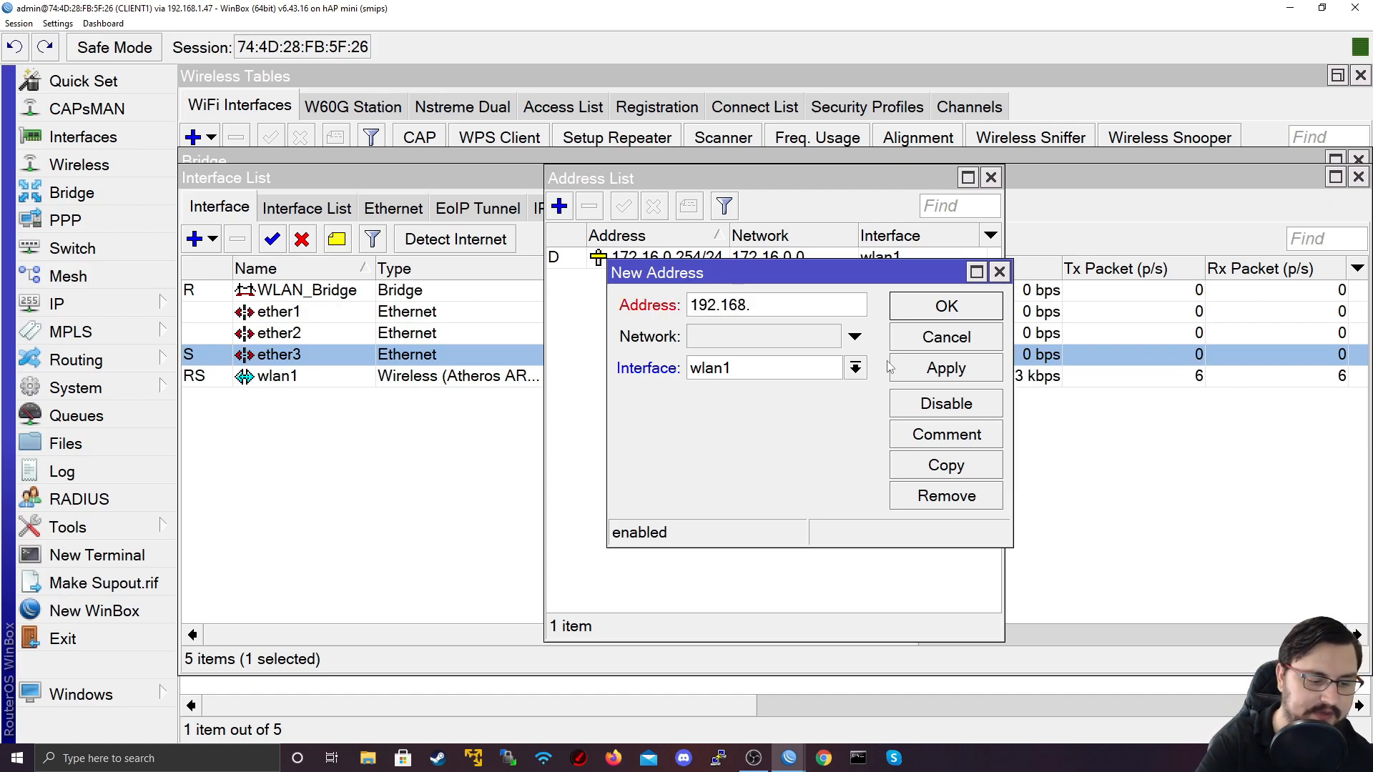
pyautogui.write('50.')
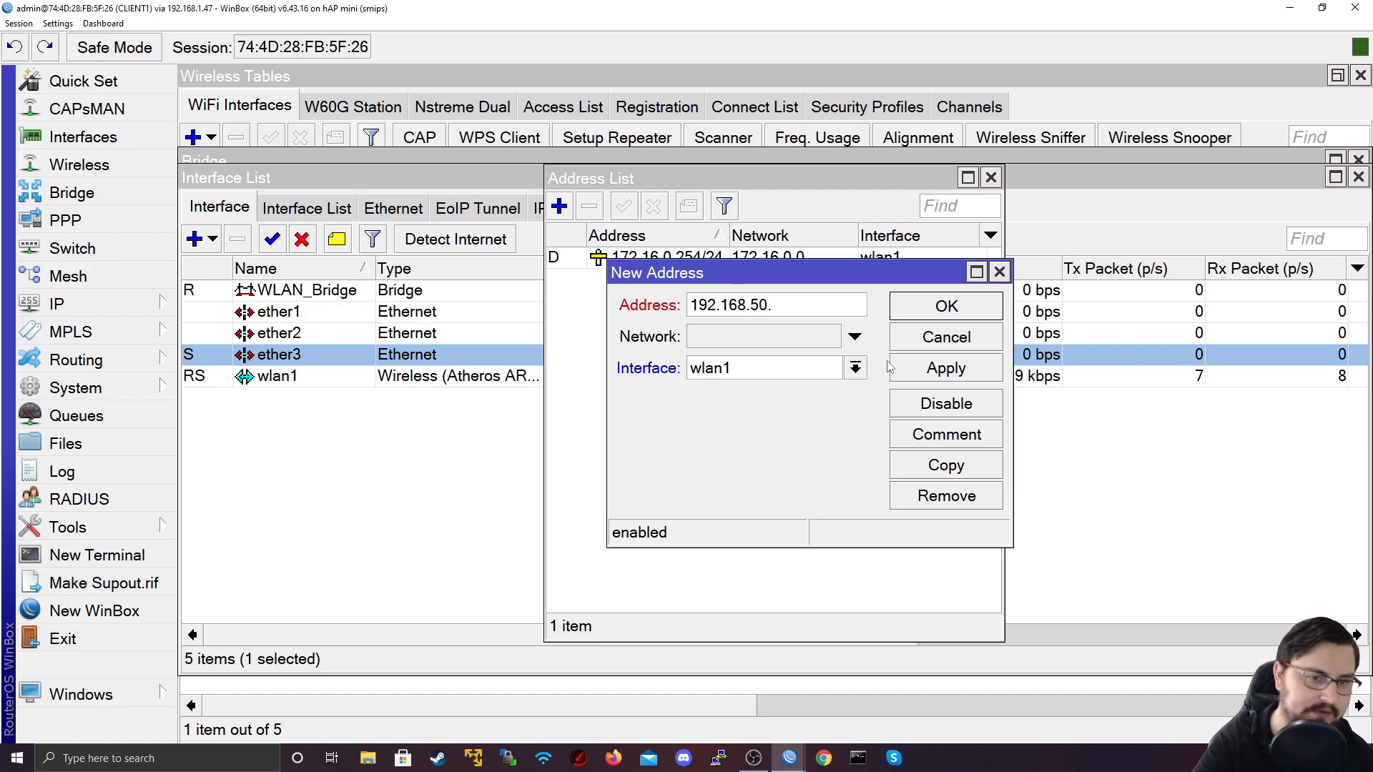
pyautogui.write('1/24')
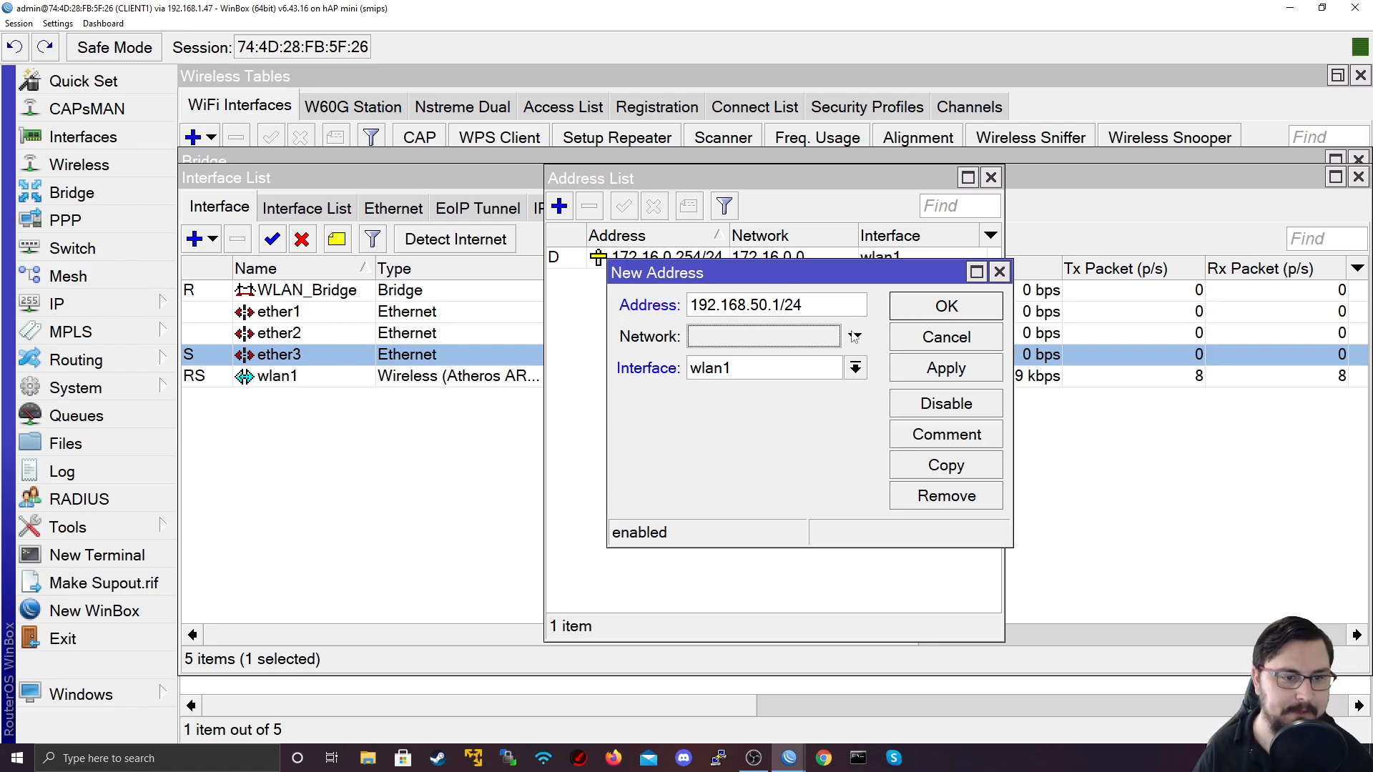
pyautogui.click(835, 365)
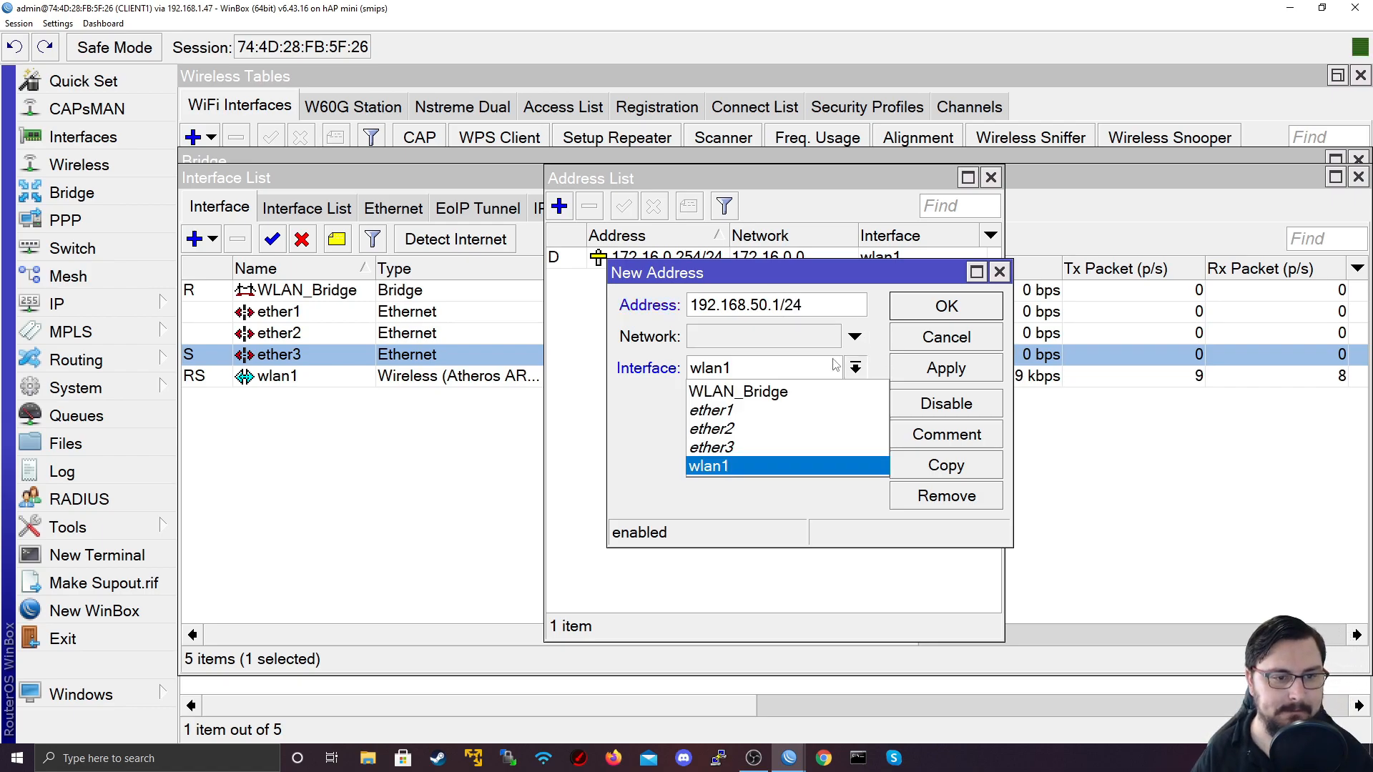
pyautogui.click(811, 392)
pyautogui.click(980, 369)
pyautogui.click(962, 333)
pyautogui.click(991, 178)
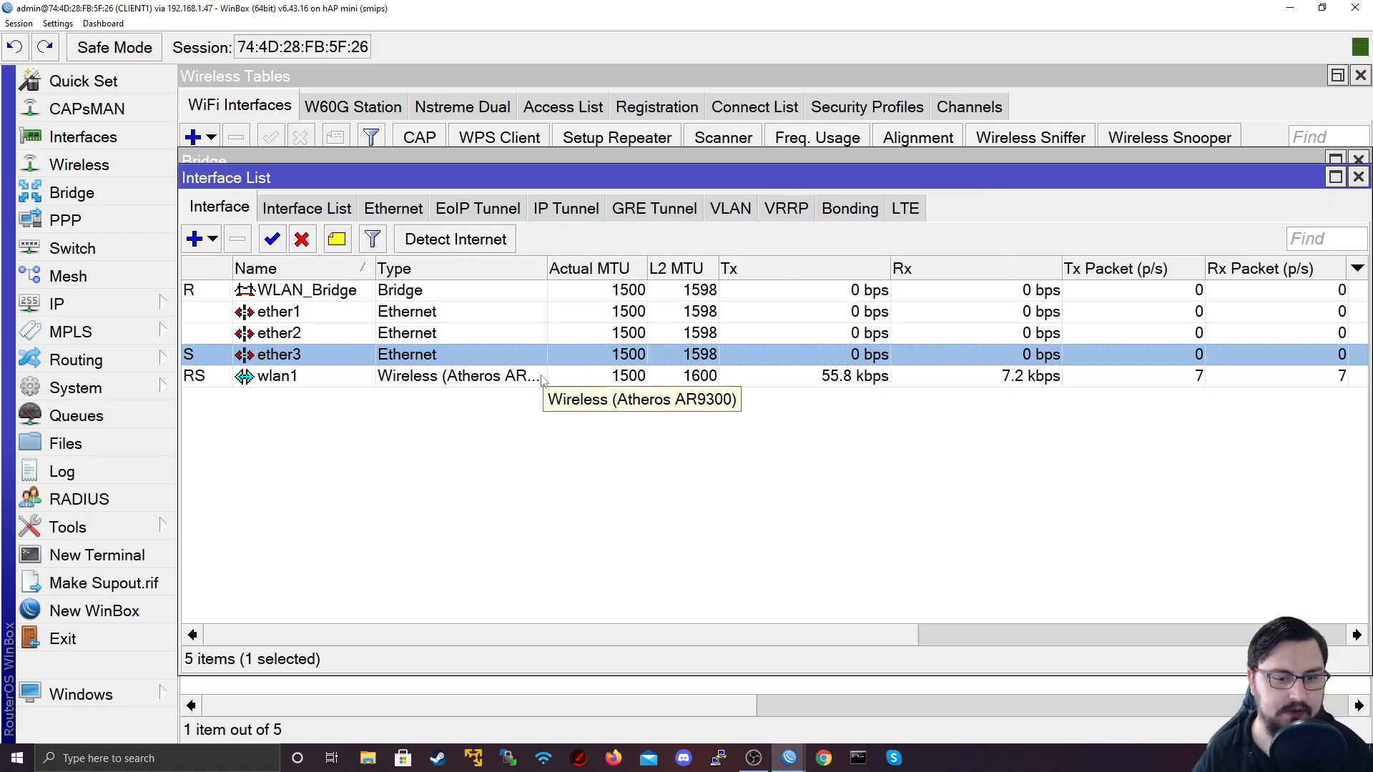
# Step: Switch to the CLIENT2 WinBox session and open its bridge configuration
pyautogui.moveTo(787, 756)
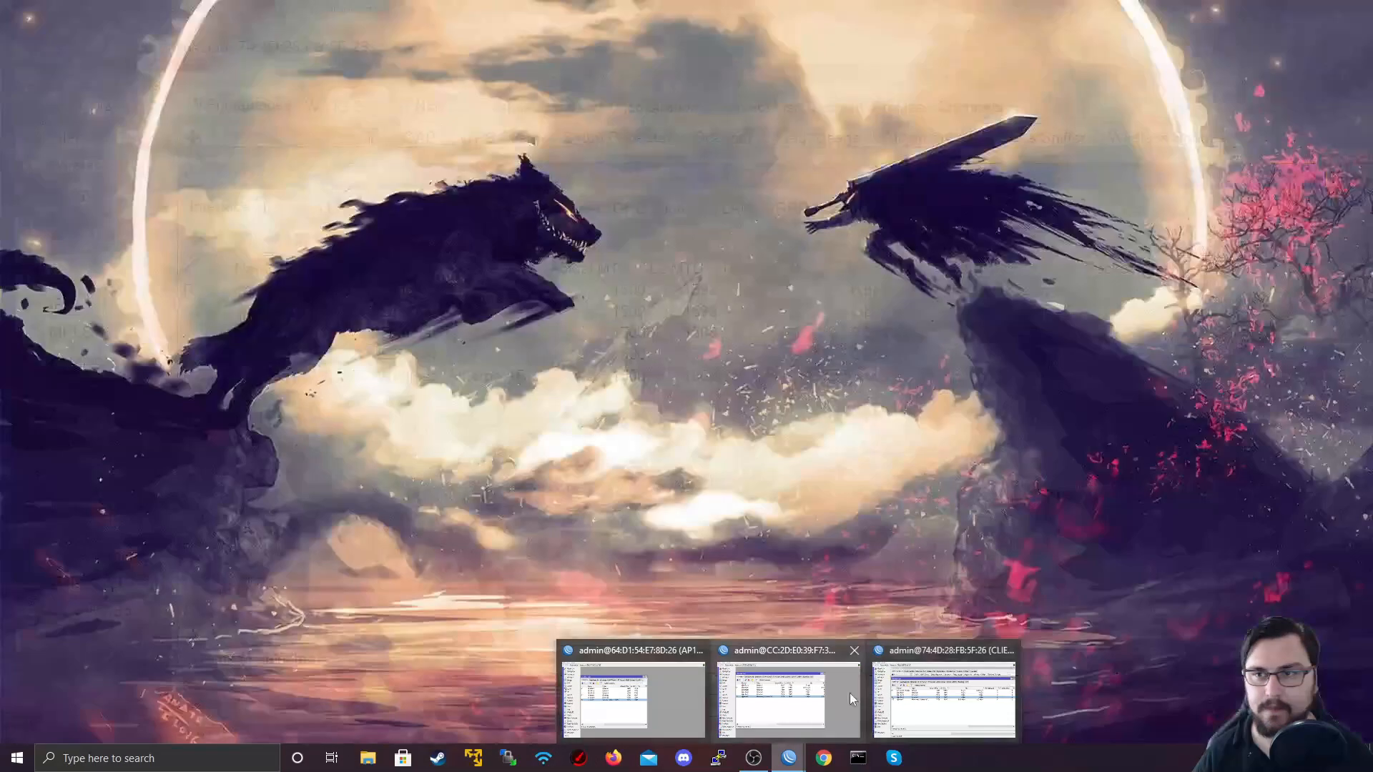
pyautogui.click(852, 697)
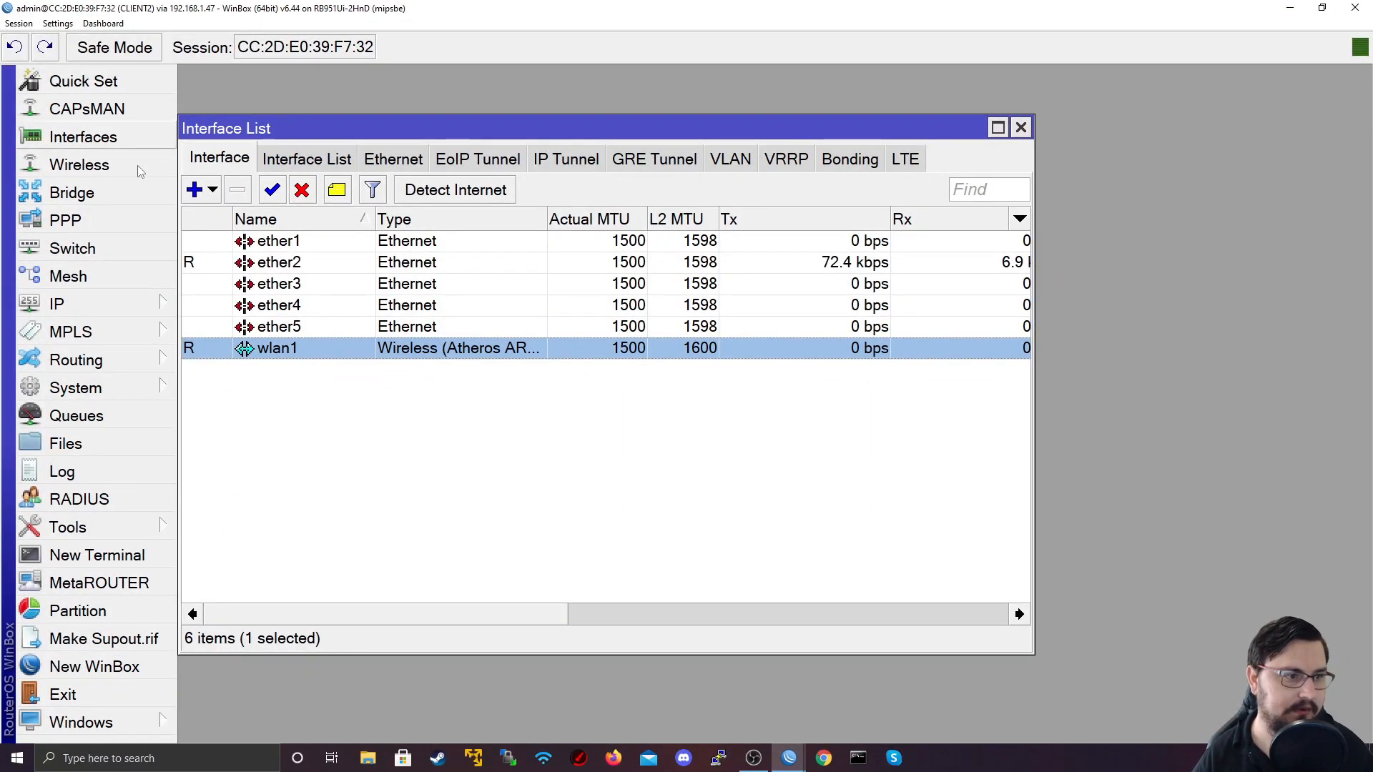
pyautogui.click(196, 189)
pyautogui.click(204, 193)
pyautogui.click(204, 194)
pyautogui.click(107, 198)
pyautogui.click(106, 198)
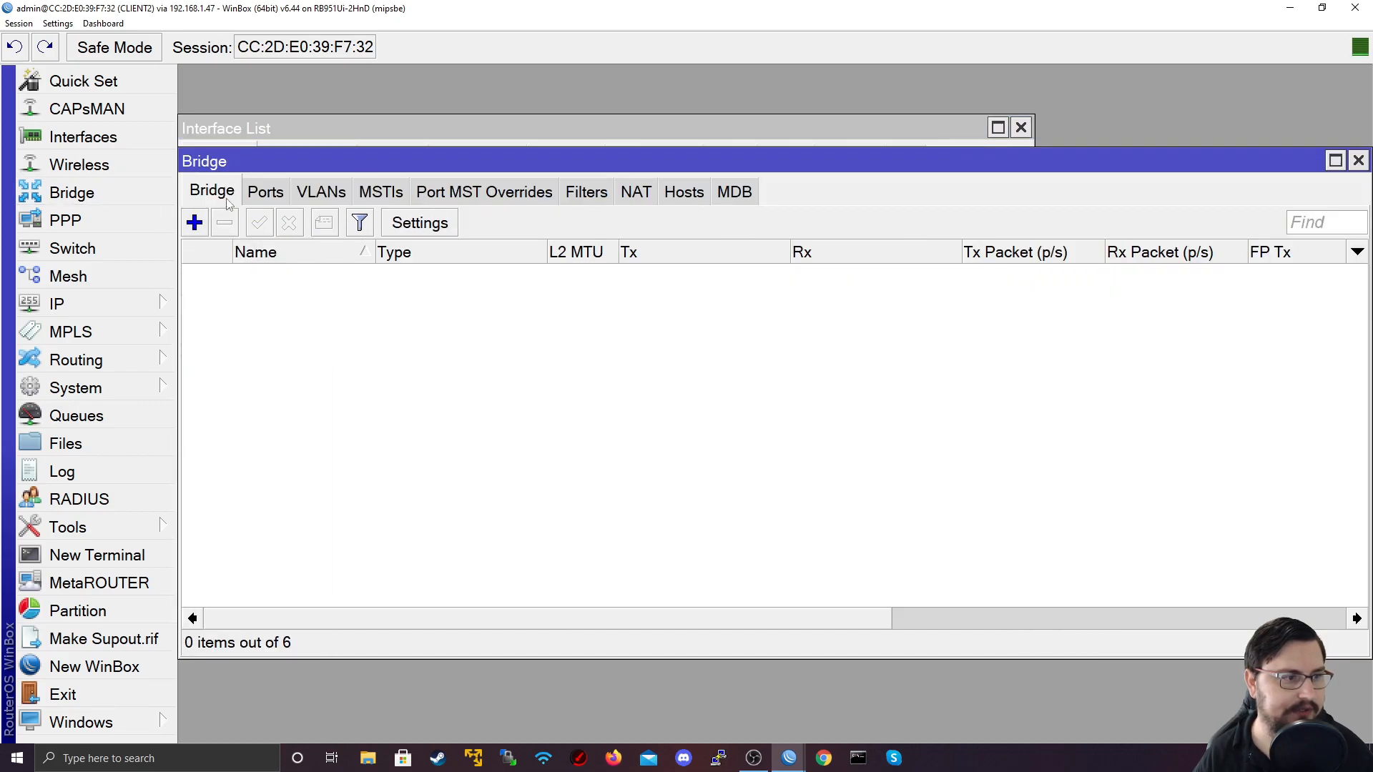
# Step: Create a bridge interface named WLAN_Bridge on CLIENT2
pyautogui.click(194, 222)
pyautogui.write('WAL')
pyautogui.write('AN')
pyautogui.press('BackSpace')
pyautogui.press('BackSpace')
pyautogui.press('BackSpace')
pyautogui.press('BackSpace')
pyautogui.write('LKA')
pyautogui.write('Bridge')
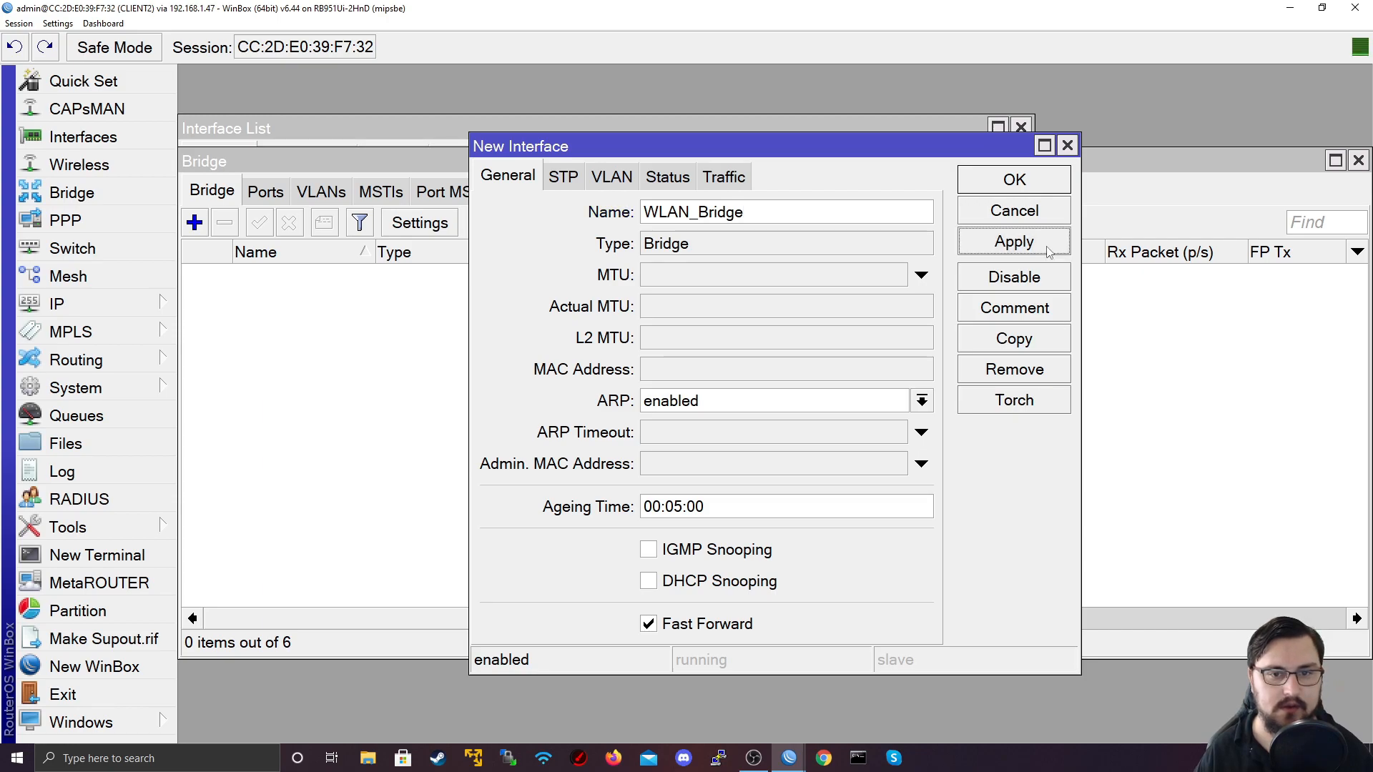
pyautogui.click(1046, 249)
pyautogui.click(1014, 180)
# Step: Add wlan1 as a bridge port of CLIENT2's WLAN_Bridge
pyautogui.click(266, 191)
pyautogui.click(194, 223)
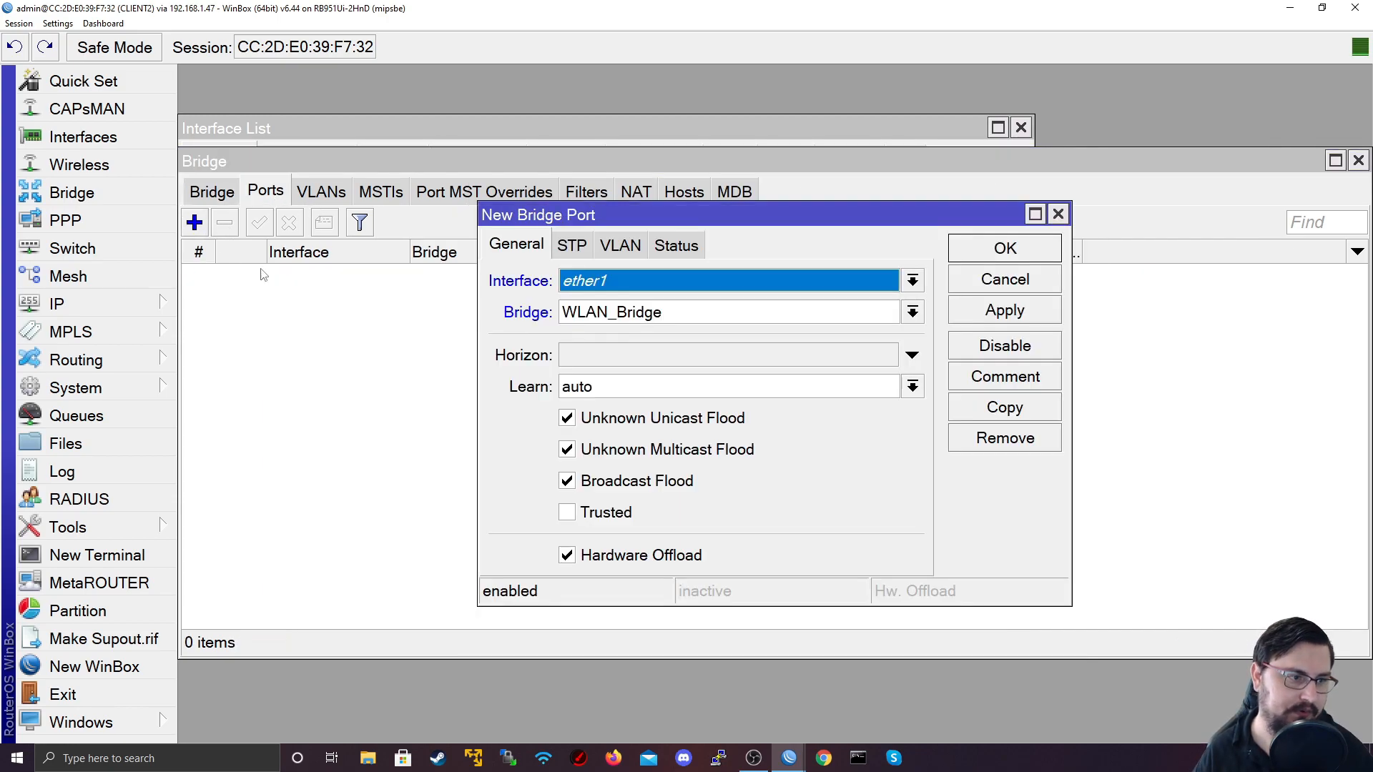
pyautogui.click(591, 288)
pyautogui.click(605, 454)
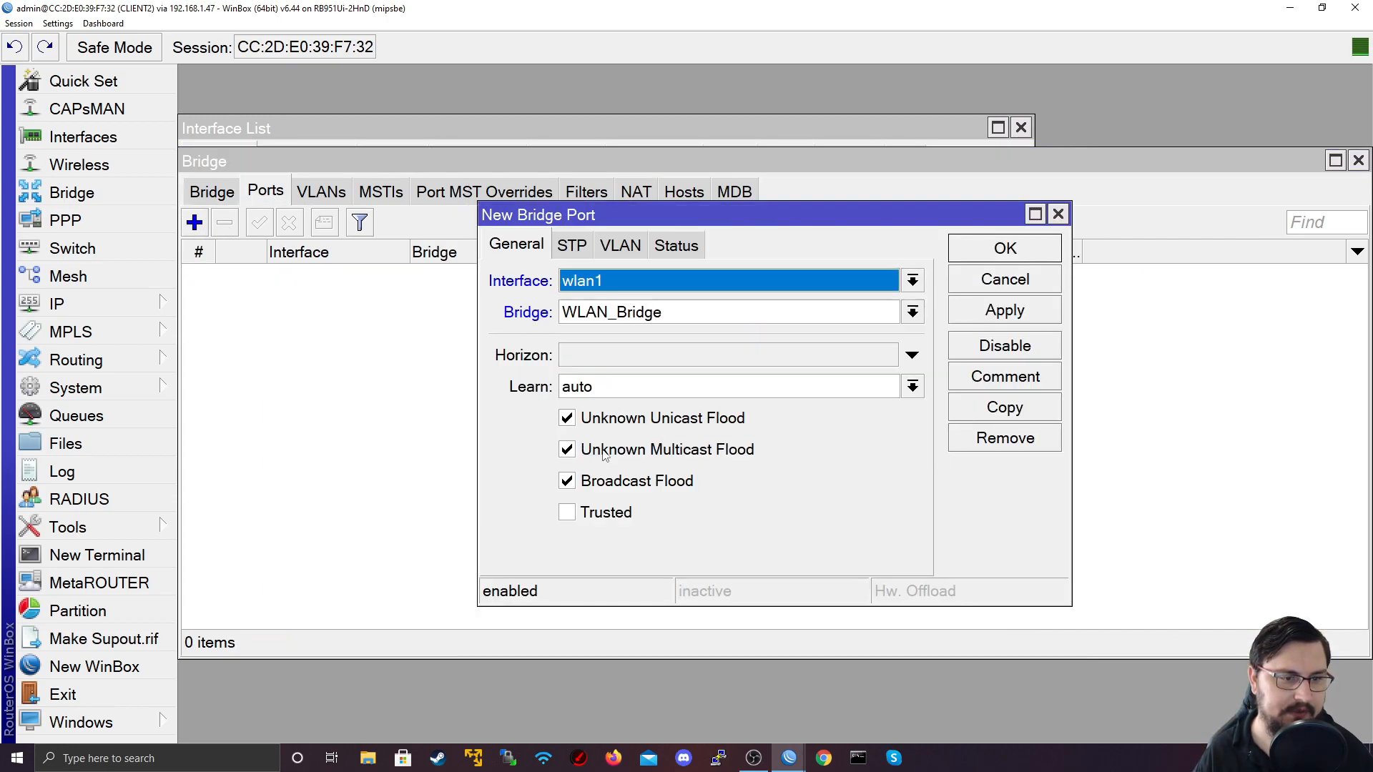
pyautogui.click(977, 300)
pyautogui.click(985, 254)
# Step: Add ether5 as a second bridge port of CLIENT2's WLAN_Bridge
pyautogui.click(202, 229)
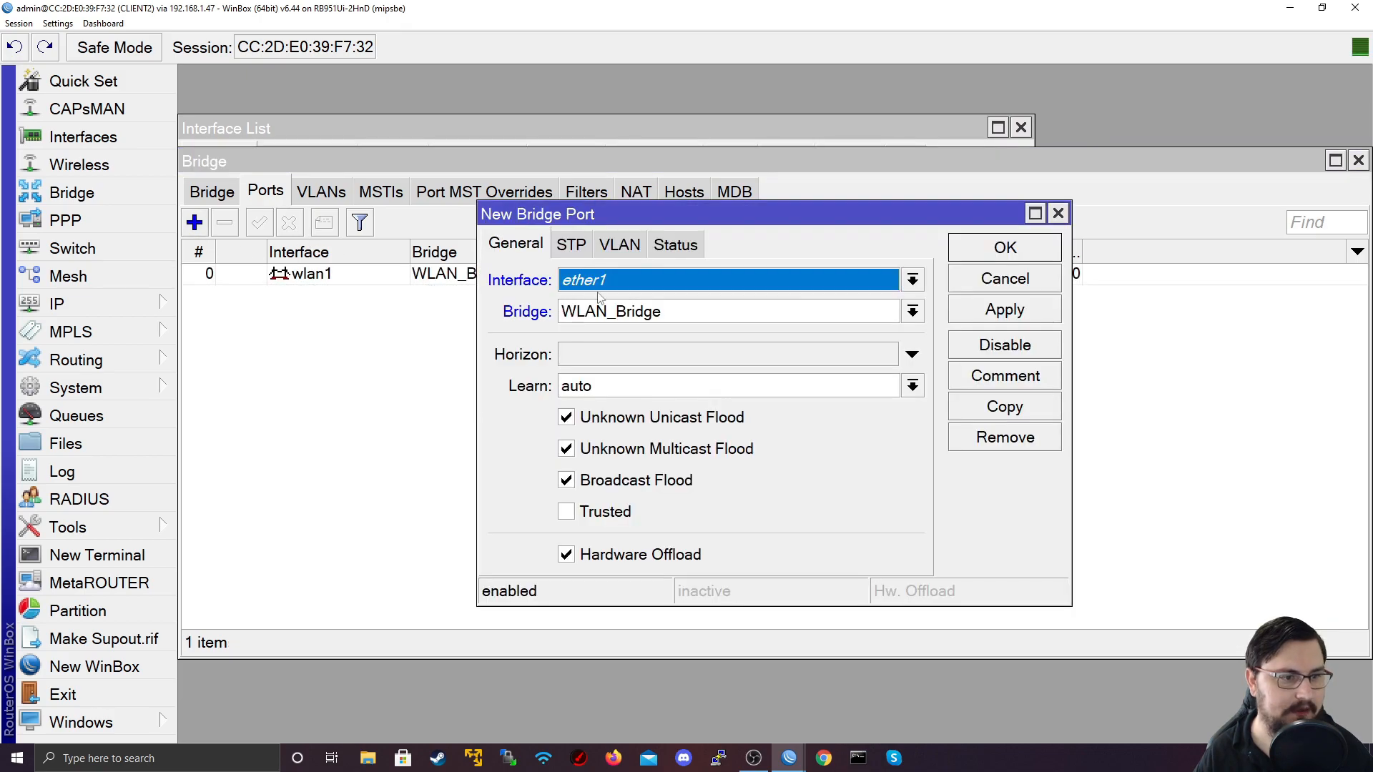
pyautogui.click(631, 288)
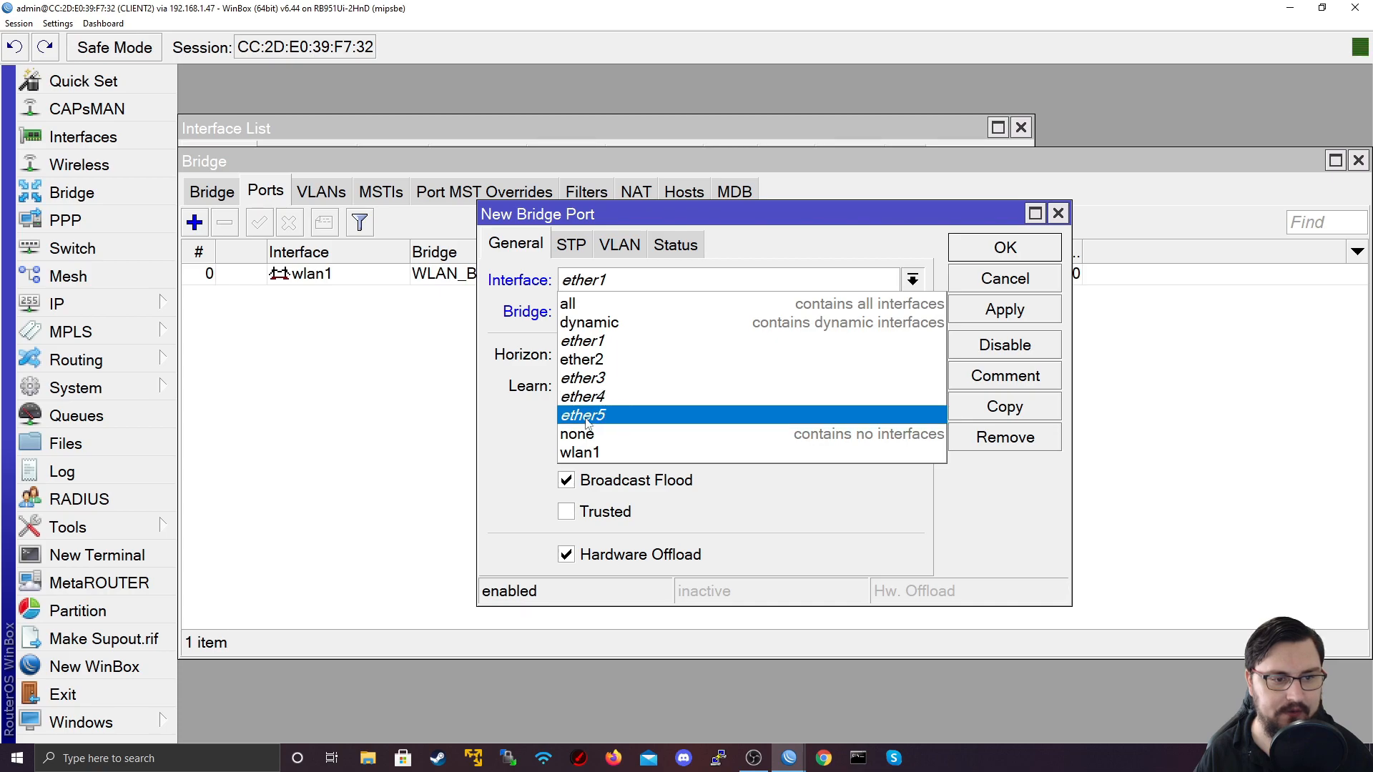
pyautogui.click(688, 414)
pyautogui.click(978, 303)
pyautogui.click(990, 246)
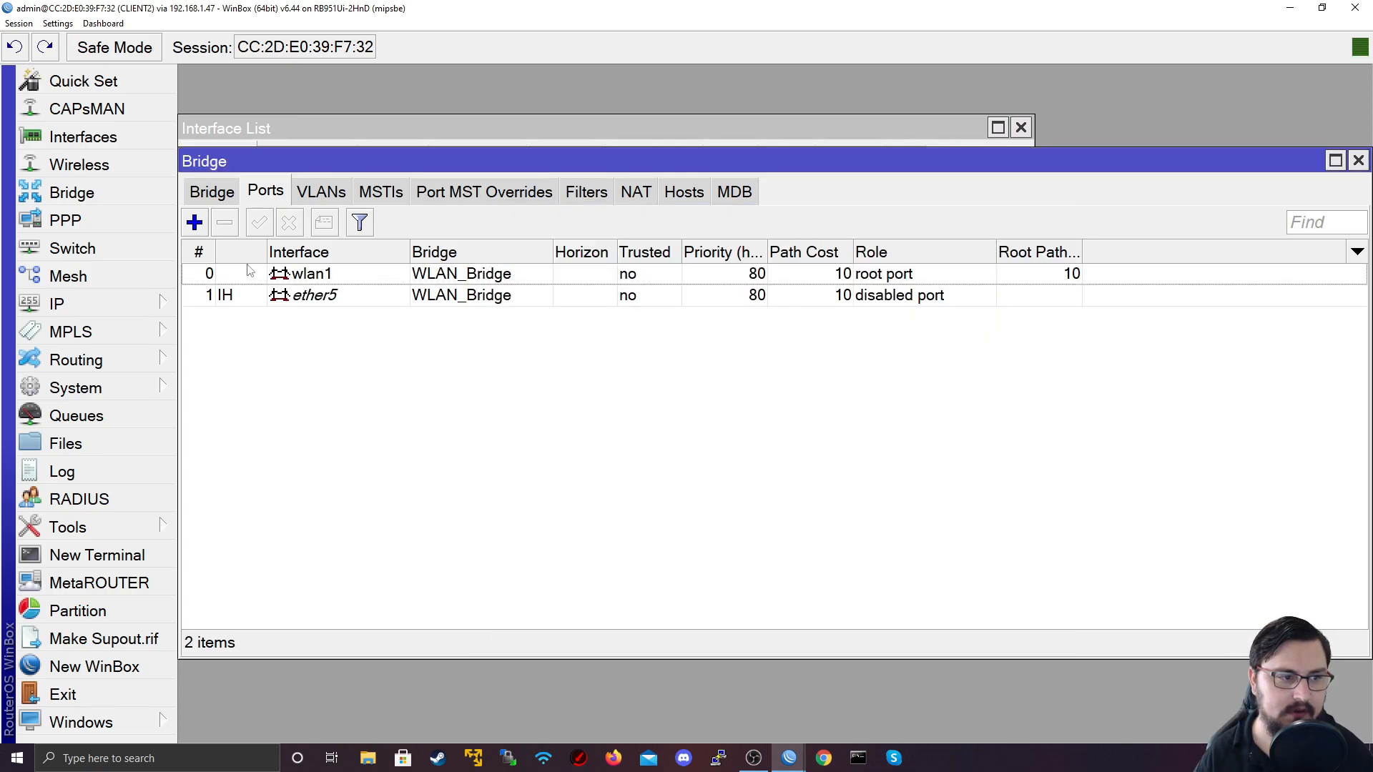
# Step: Remove the static 192.168.100.2 address on wlan1 from CLIENT2's IP address list
pyautogui.click(212, 191)
pyautogui.click(56, 304)
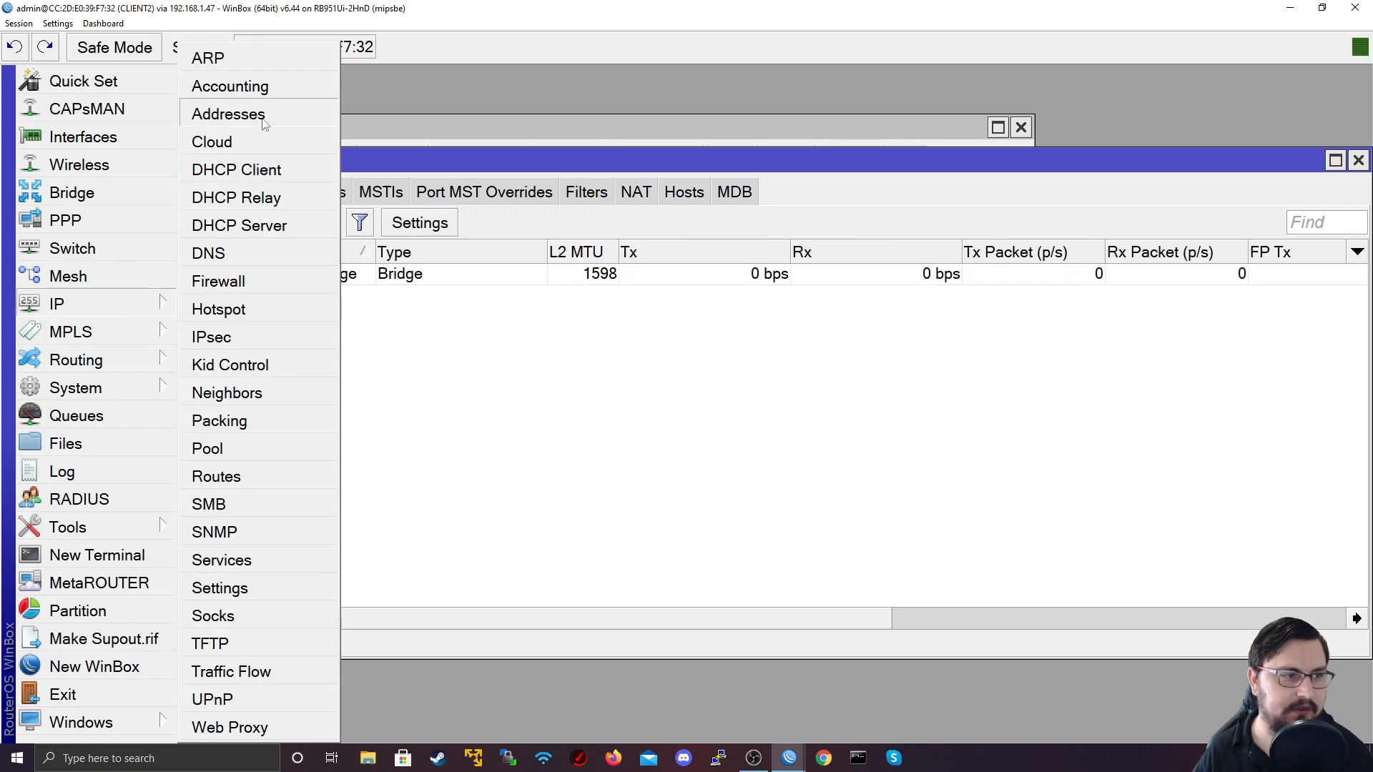
pyautogui.click(215, 113)
pyautogui.click(560, 208)
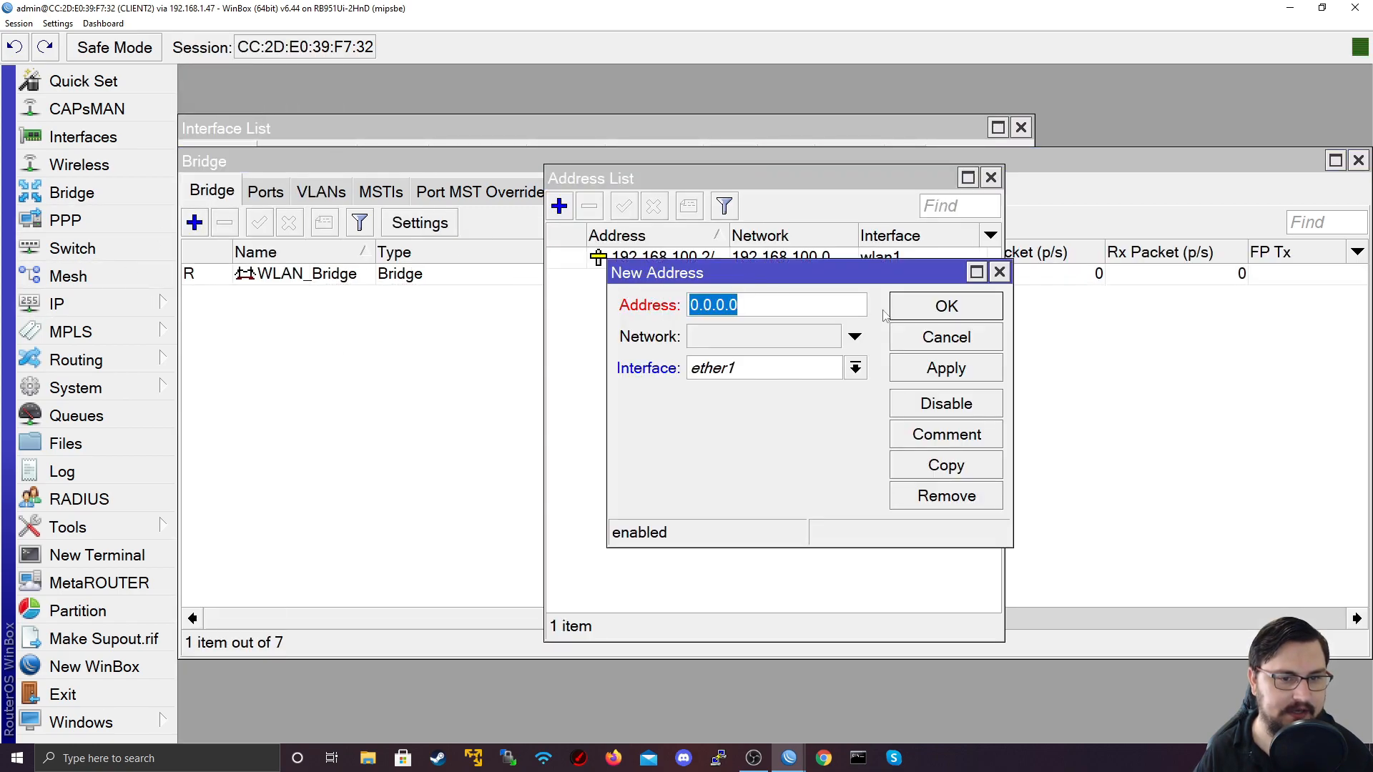
pyautogui.click(936, 337)
pyautogui.click(649, 256)
pyautogui.click(593, 209)
# Step: Add the IP address 192.168.50.2/24 to the WLAN_Bridge interface on CLIENT2
pyautogui.click(561, 207)
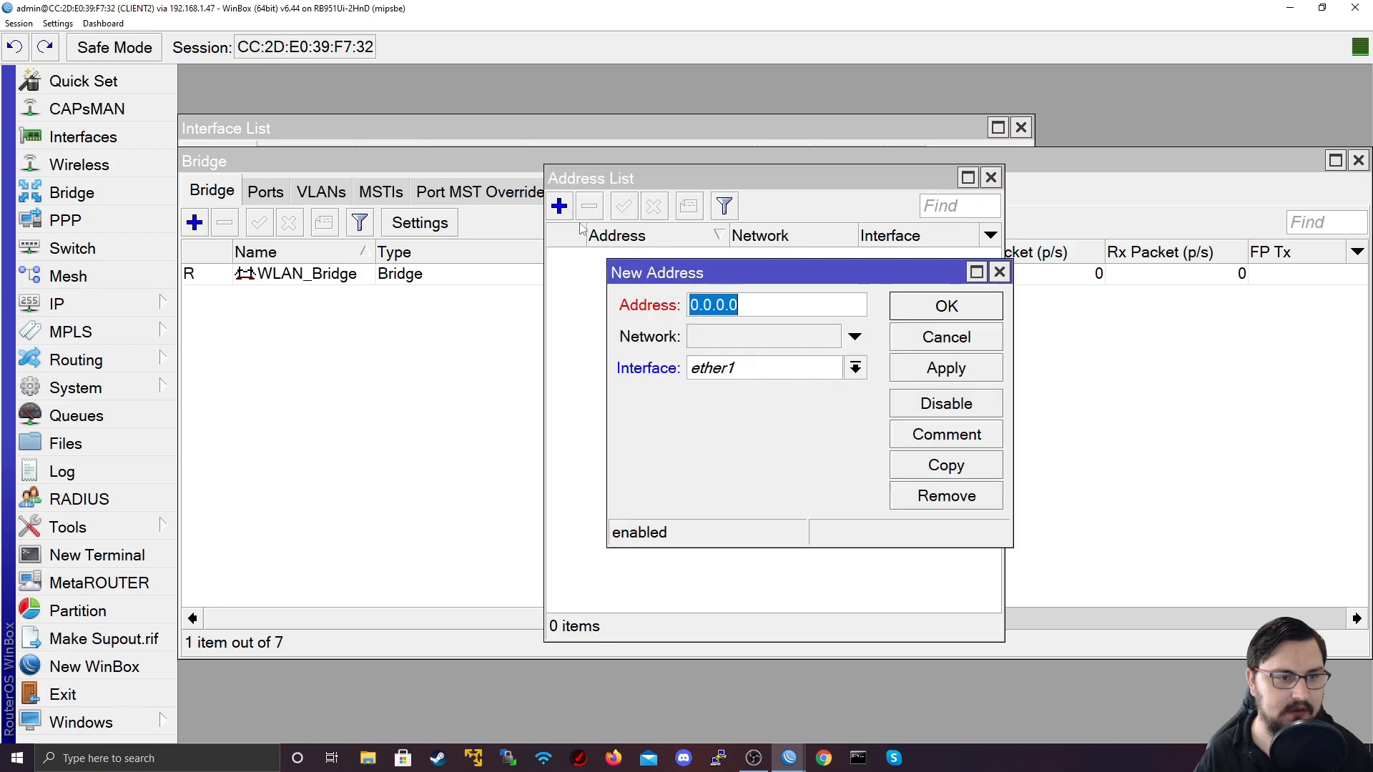
pyautogui.write('192.168.')
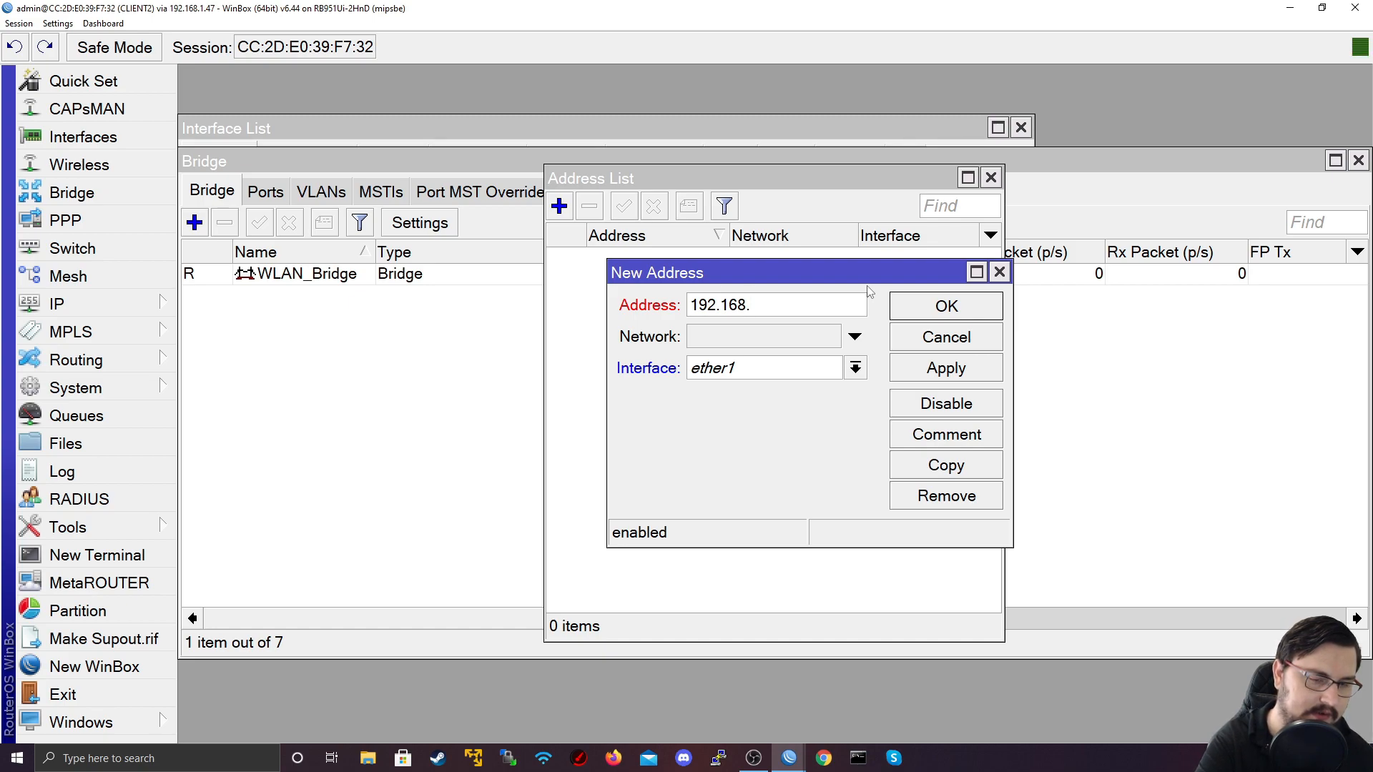
pyautogui.write('50.2/24')
pyautogui.click(811, 369)
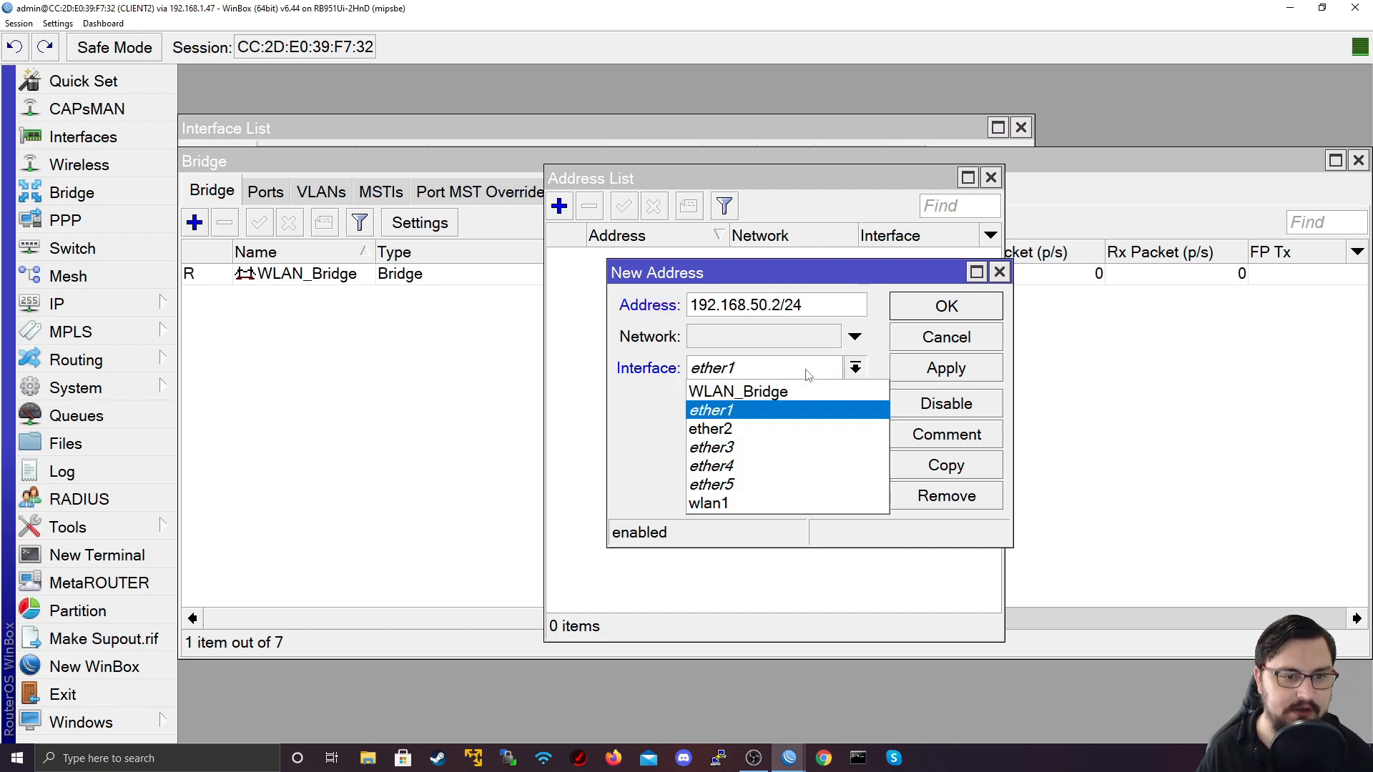
pyautogui.click(794, 389)
pyautogui.click(946, 367)
pyautogui.click(948, 307)
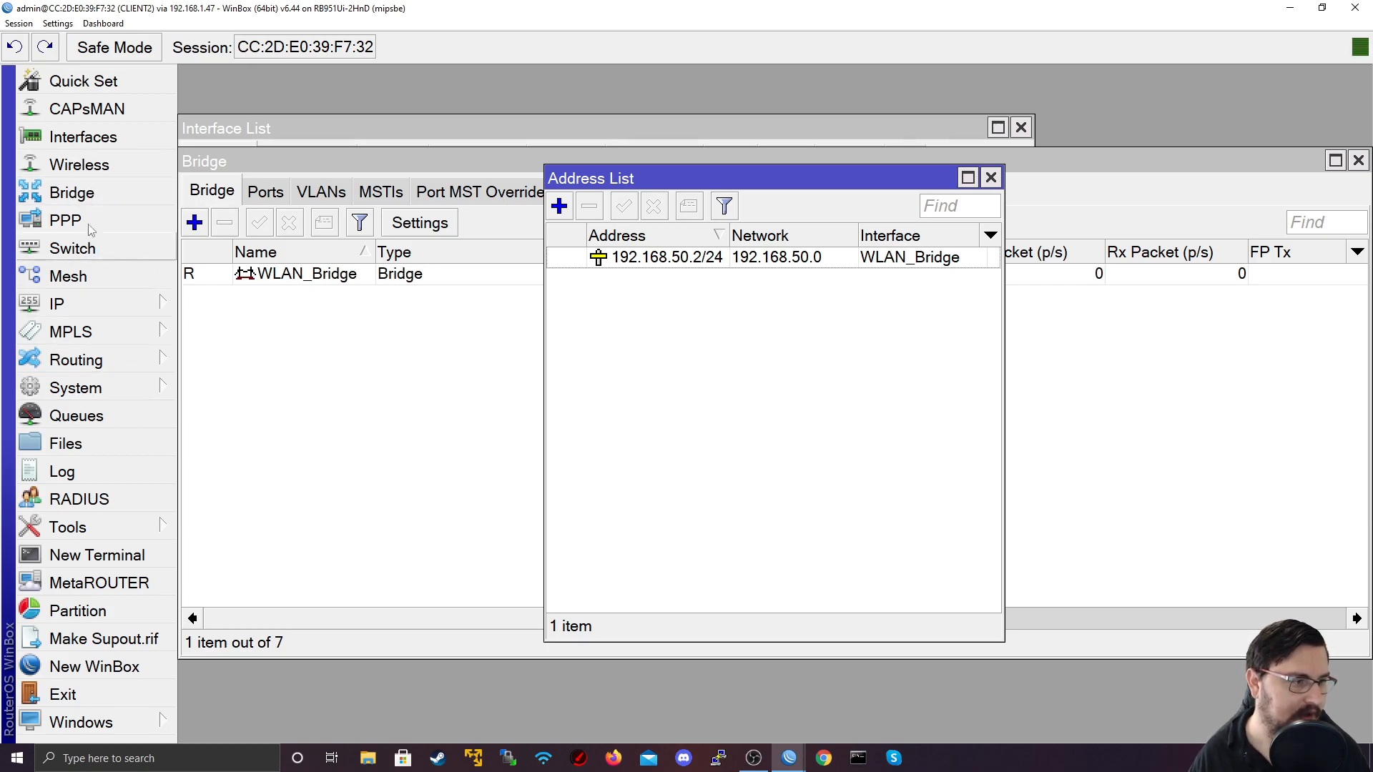
# Step: Try to add a DHCP client on CLIENT2's wlan1 interface
pyautogui.click(79, 304)
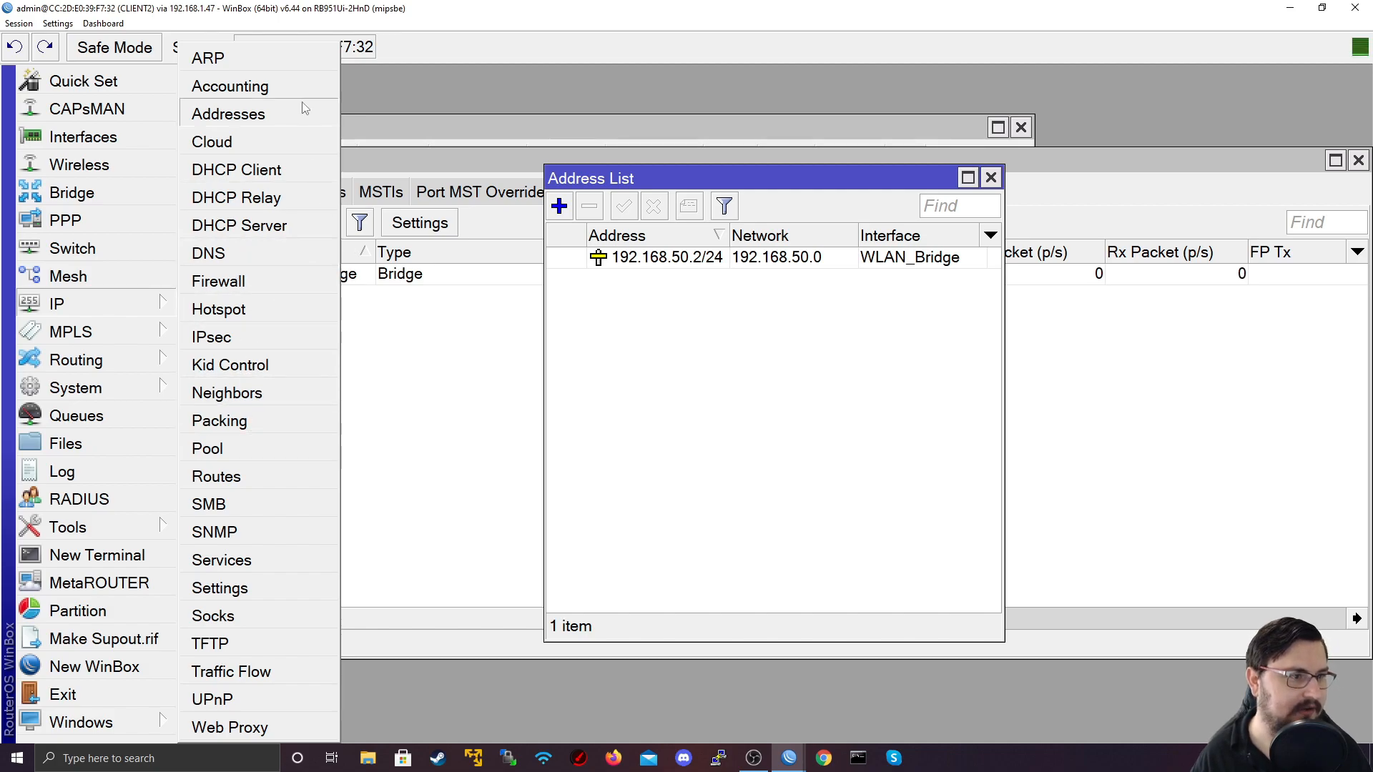
pyautogui.click(275, 169)
pyautogui.click(461, 223)
pyautogui.click(753, 276)
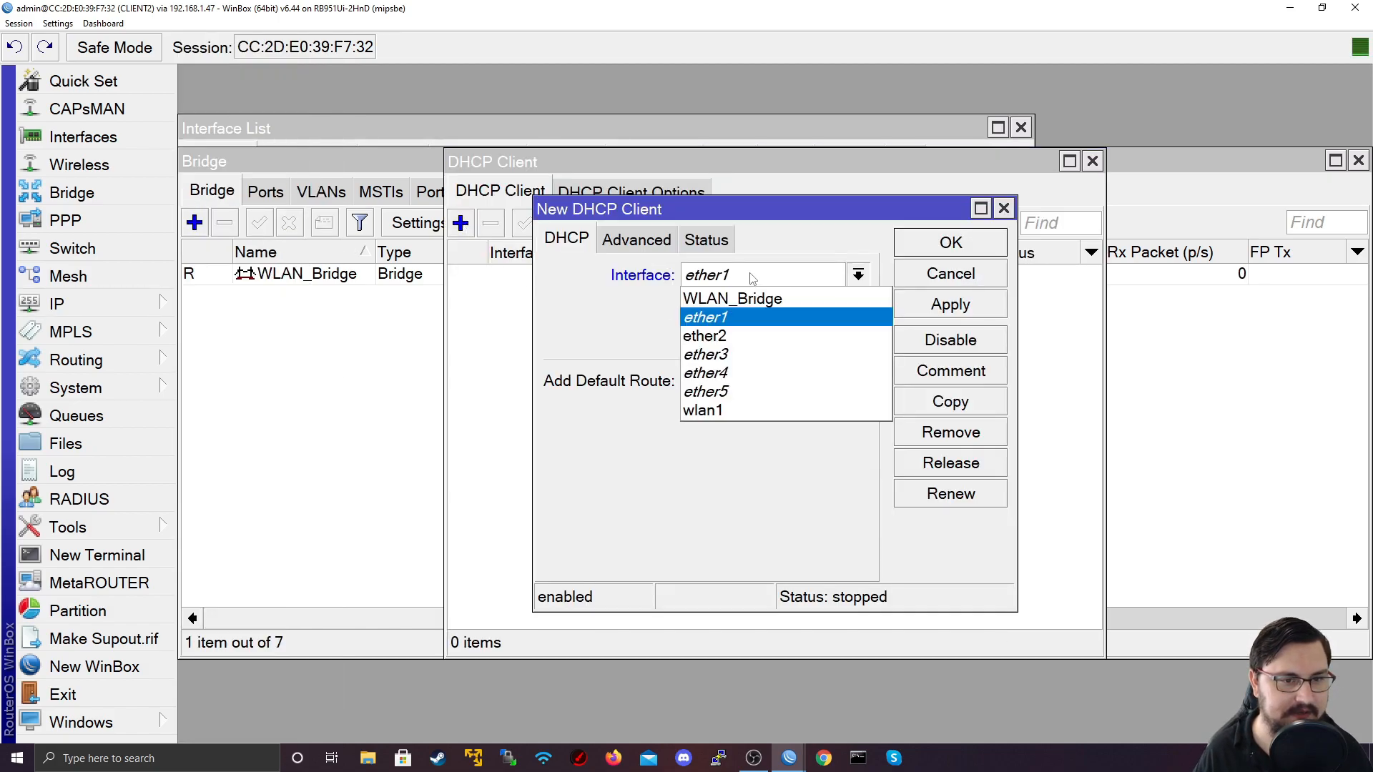
pyautogui.click(735, 411)
pyautogui.click(922, 311)
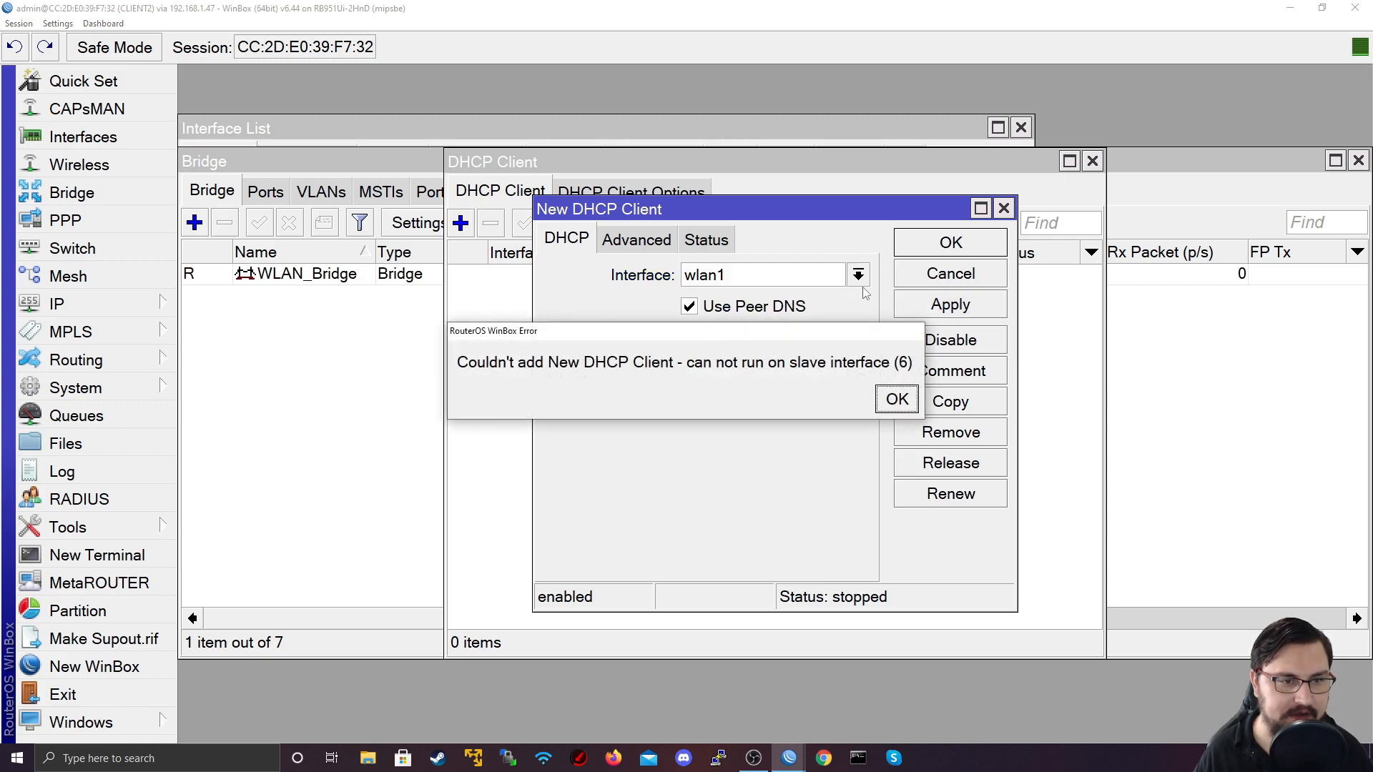
pyautogui.click(897, 399)
# Step: Assign the new DHCP client to WLAN_Bridge, save it and check the full IP address it obtains
pyautogui.click(758, 275)
pyautogui.click(751, 297)
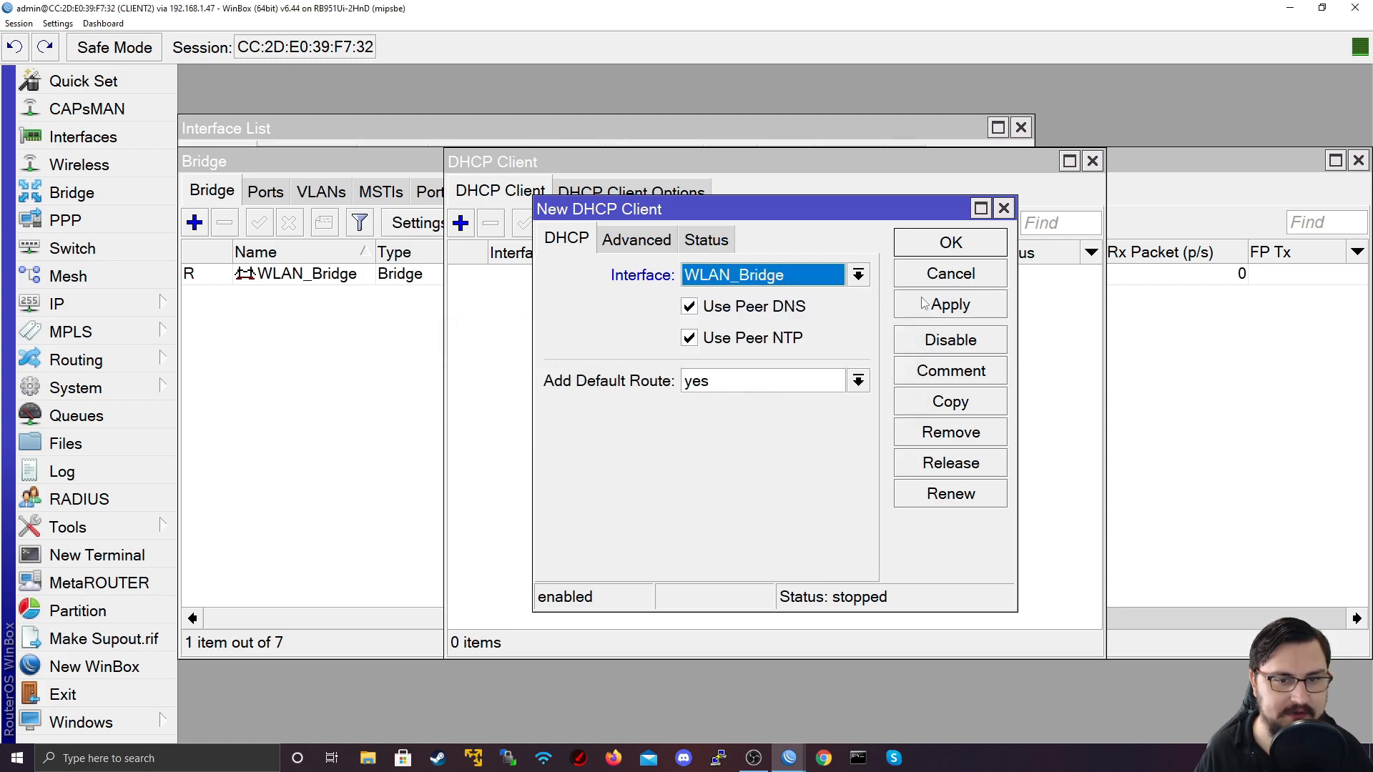
pyautogui.click(951, 242)
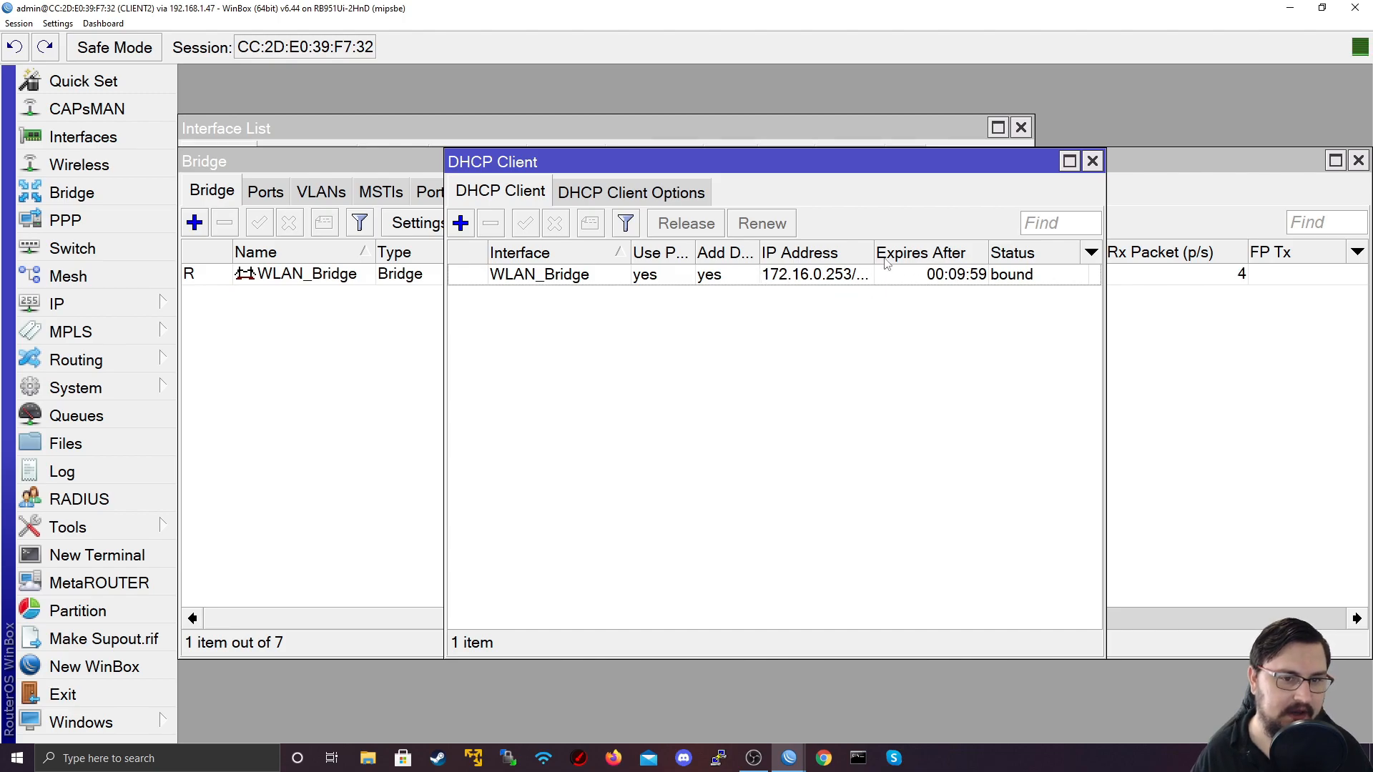
pyautogui.moveTo(873, 252); pyautogui.dragTo(900, 253)
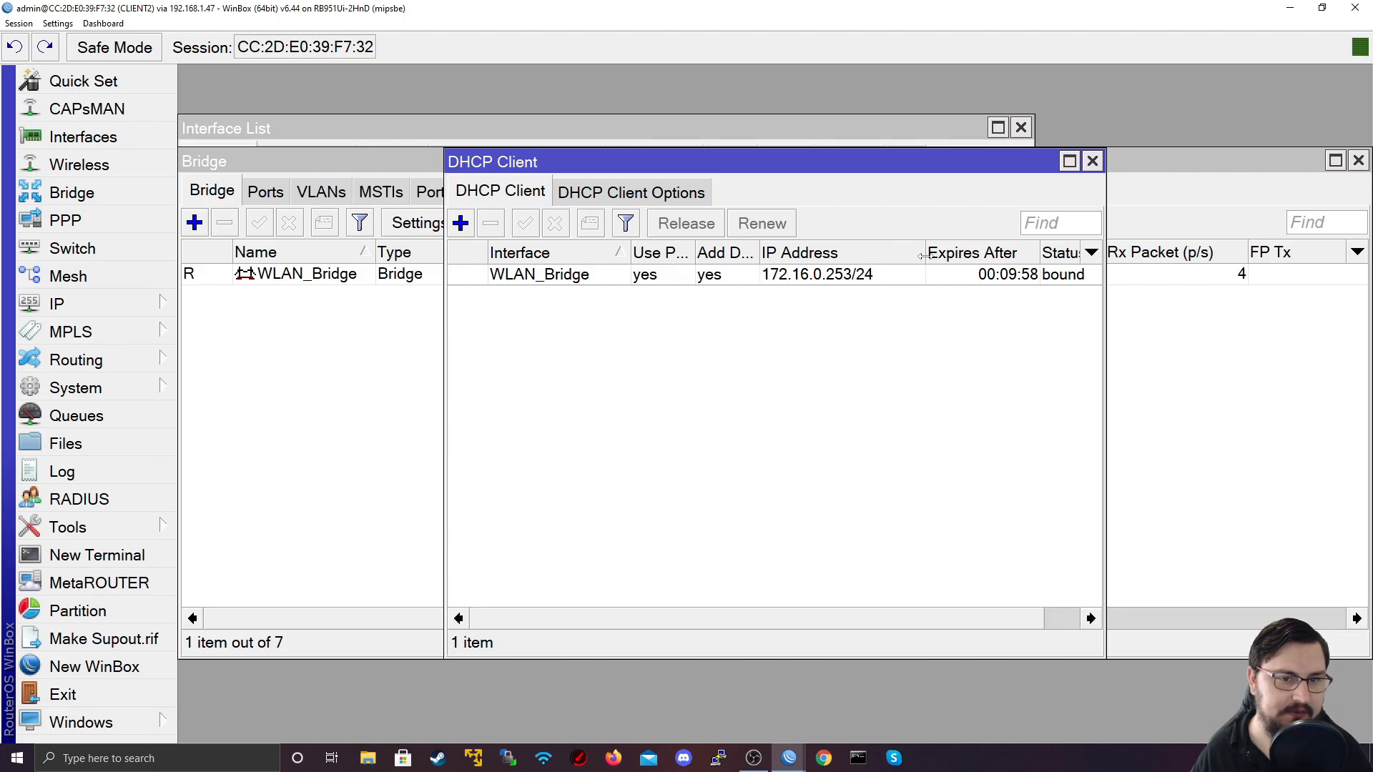
pyautogui.click(1092, 161)
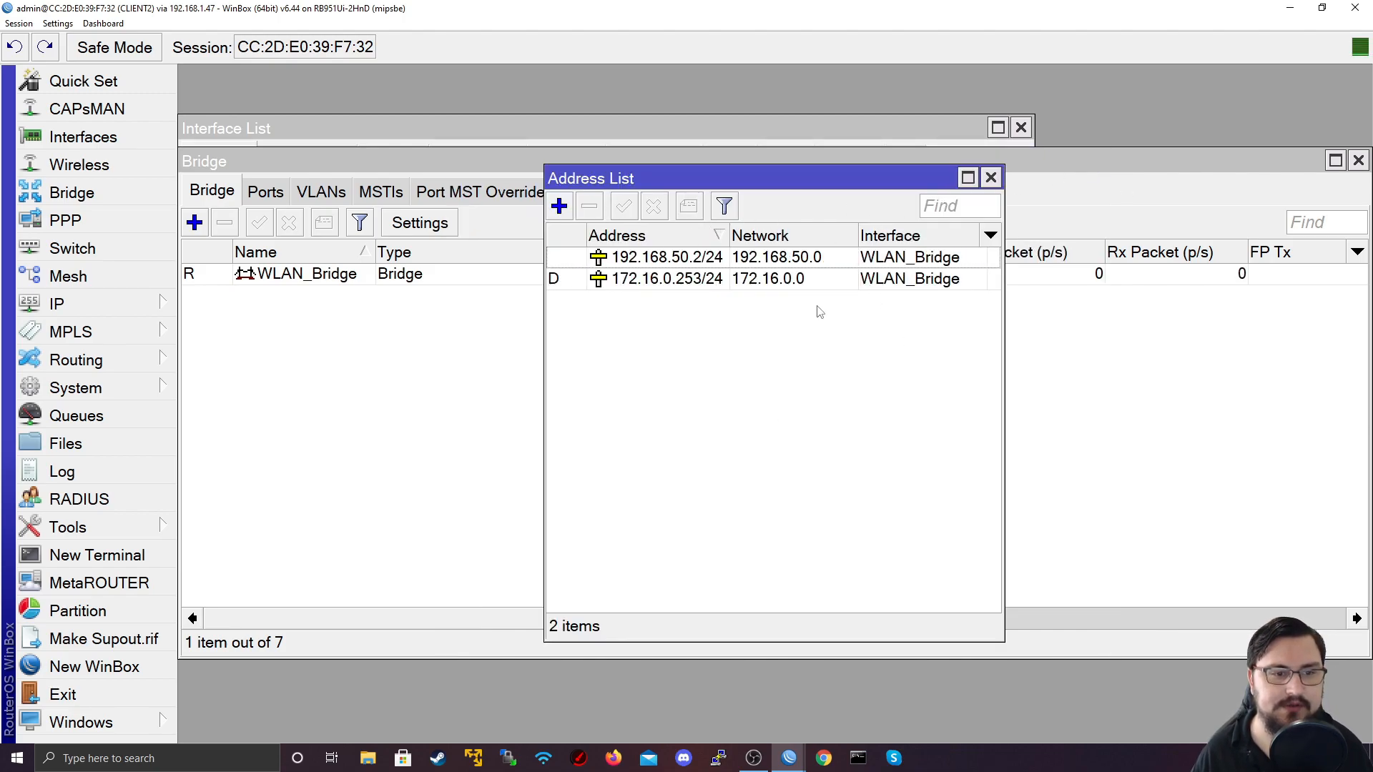
# Step: Ping CLIENT1's bridge address 192.168.50.1 from a new terminal on CLIENT2
pyautogui.click(653, 258)
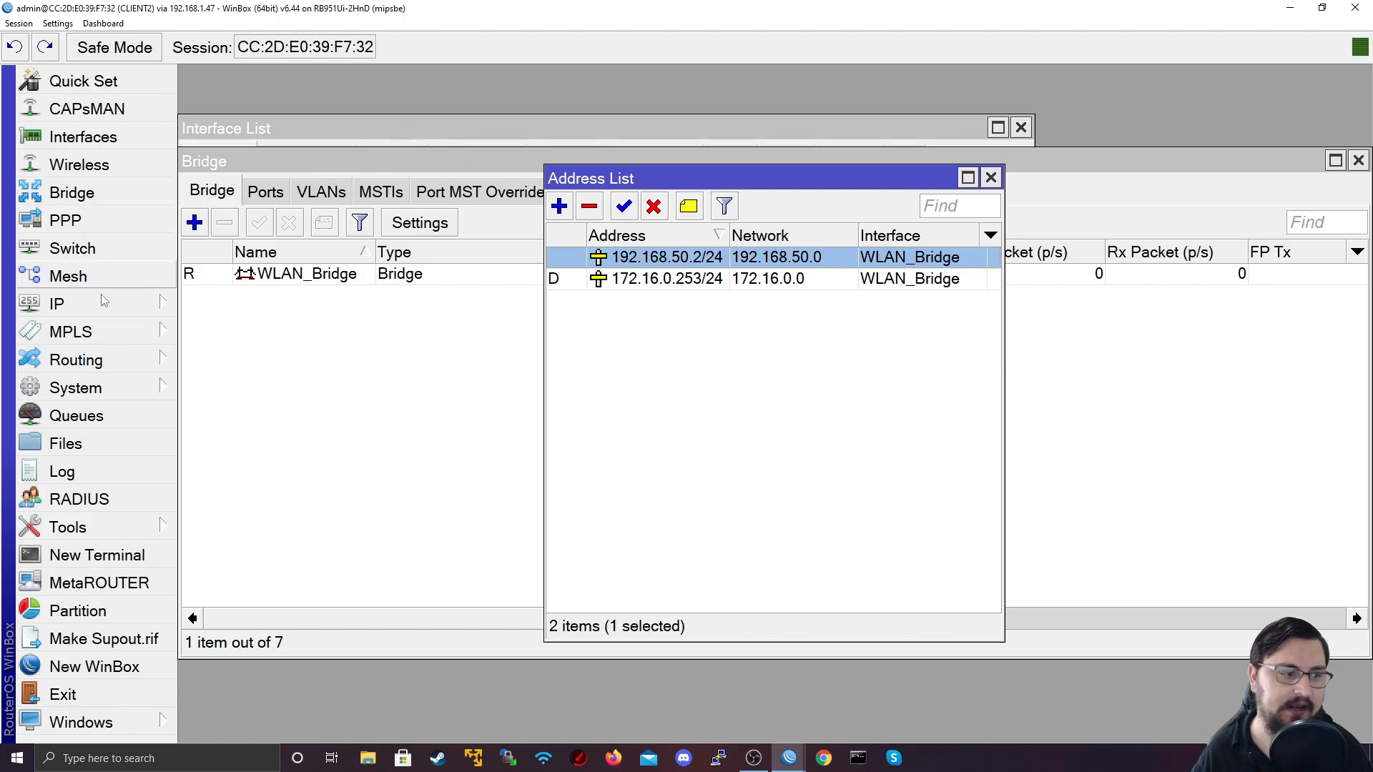
pyautogui.click(97, 554)
pyautogui.moveTo(469, 168); pyautogui.dragTo(818, 130)
pyautogui.write('ping ')
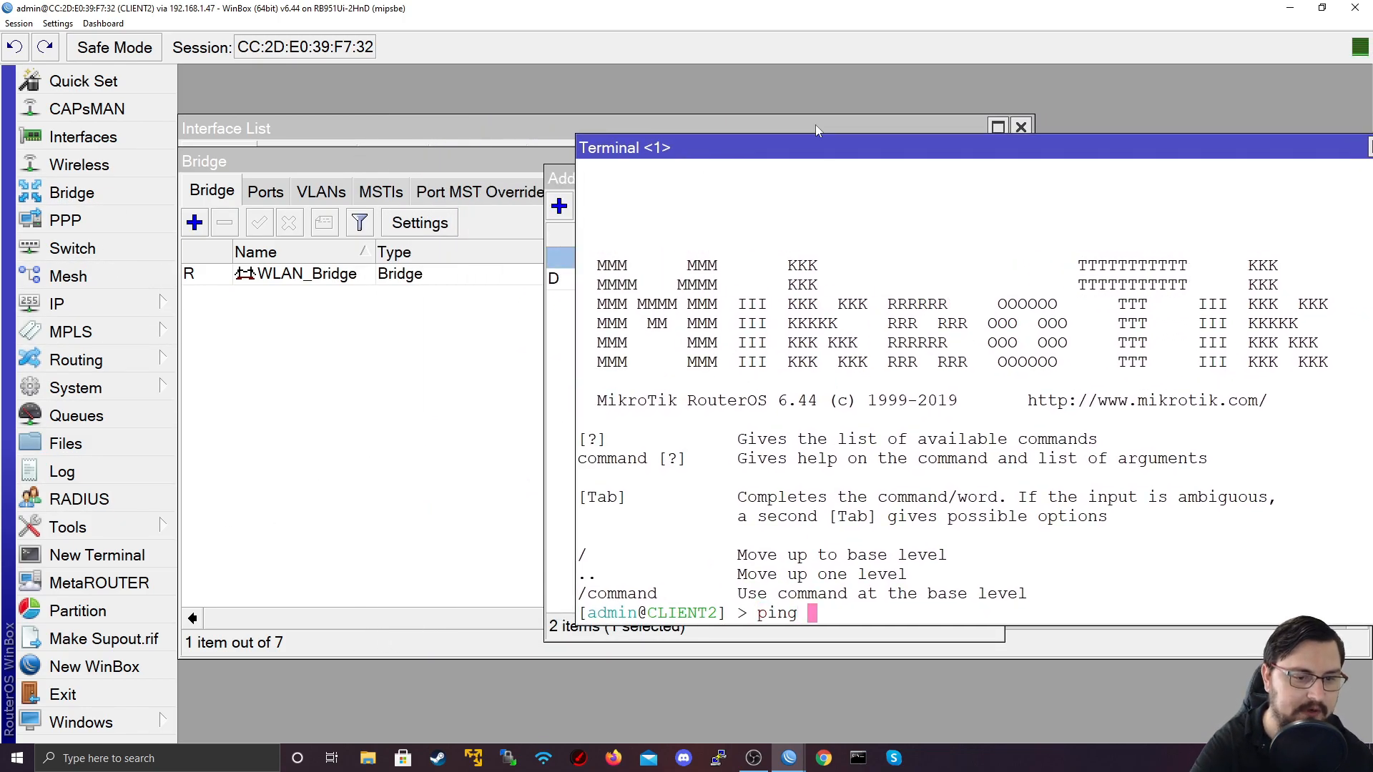
pyautogui.write('192.168.50.1')
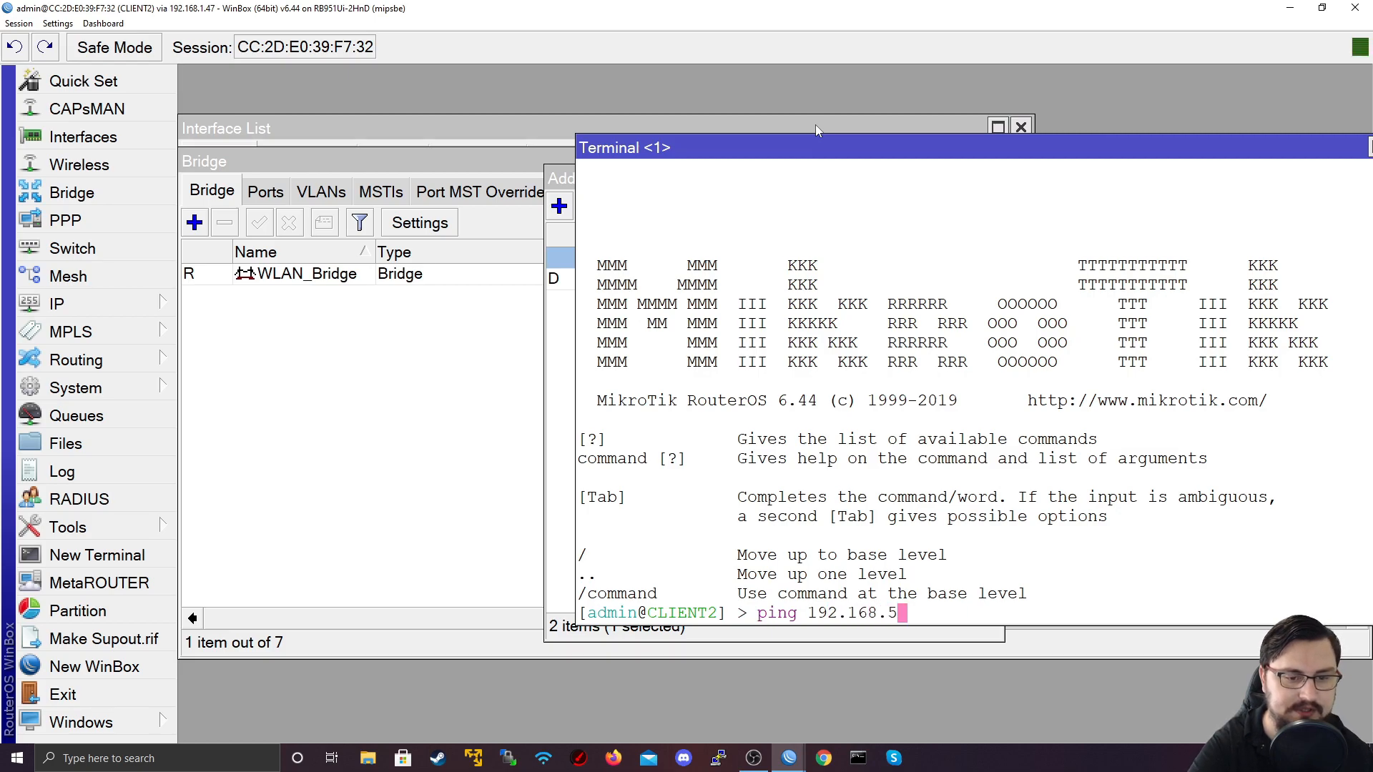
pyautogui.press('Return')
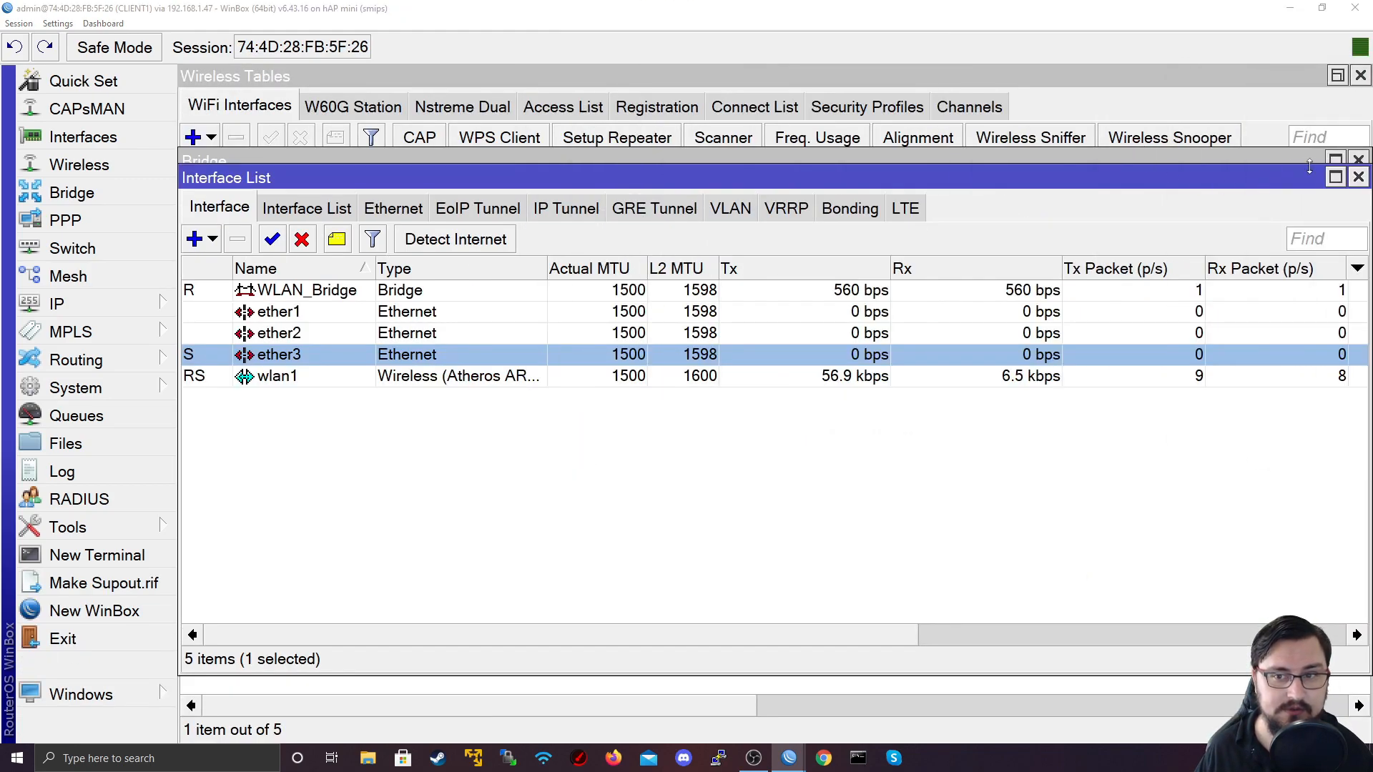
# Step: Close the interface list and bridge windows in the CLIENT1 session
pyautogui.click(1358, 177)
pyautogui.click(1358, 158)
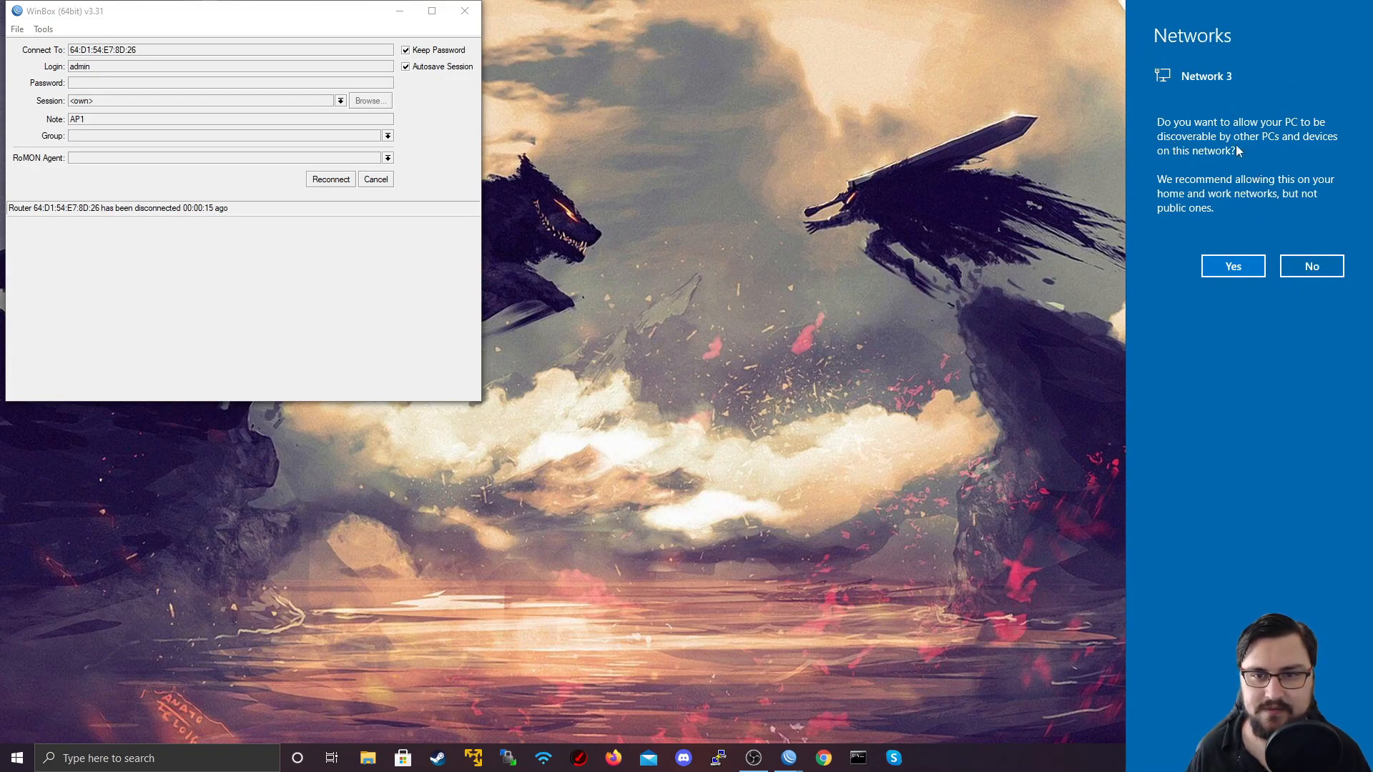
# Step: Allow the PC to be discoverable on Network 3 and reconnect WinBox to the AP1 router
pyautogui.click(1263, 261)
pyautogui.click(329, 179)
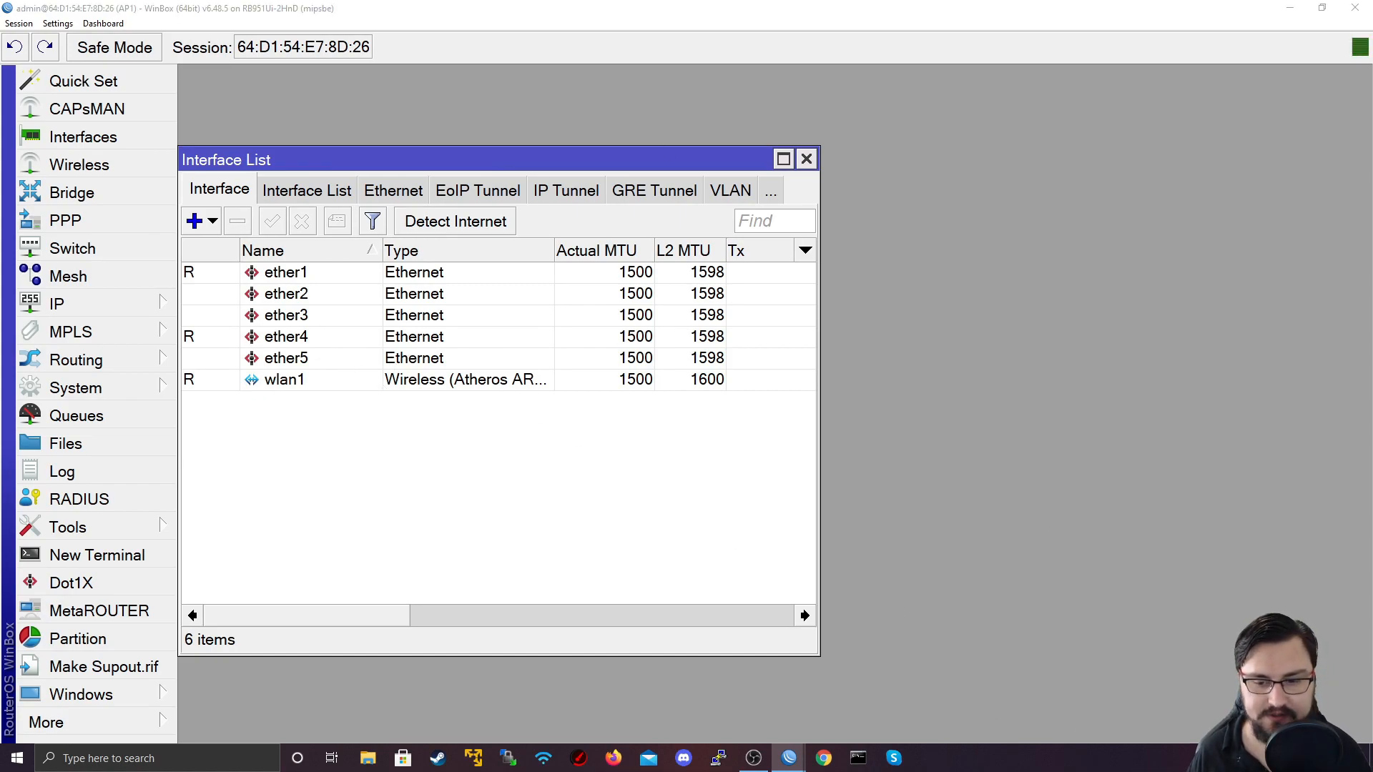
pyautogui.click(1257, 758)
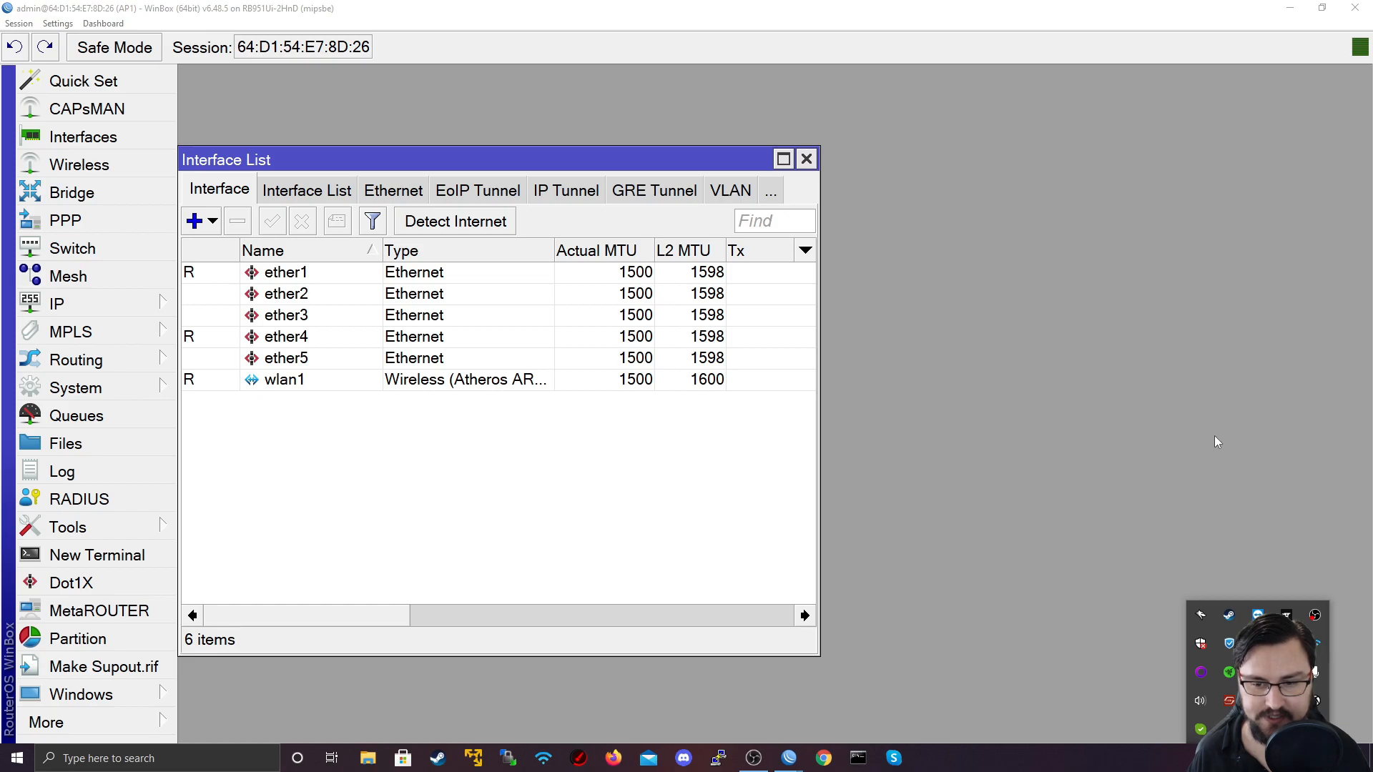
# Step: Review the IP settings and properties of Network 3 in the Windows network settings
pyautogui.click(1285, 672)
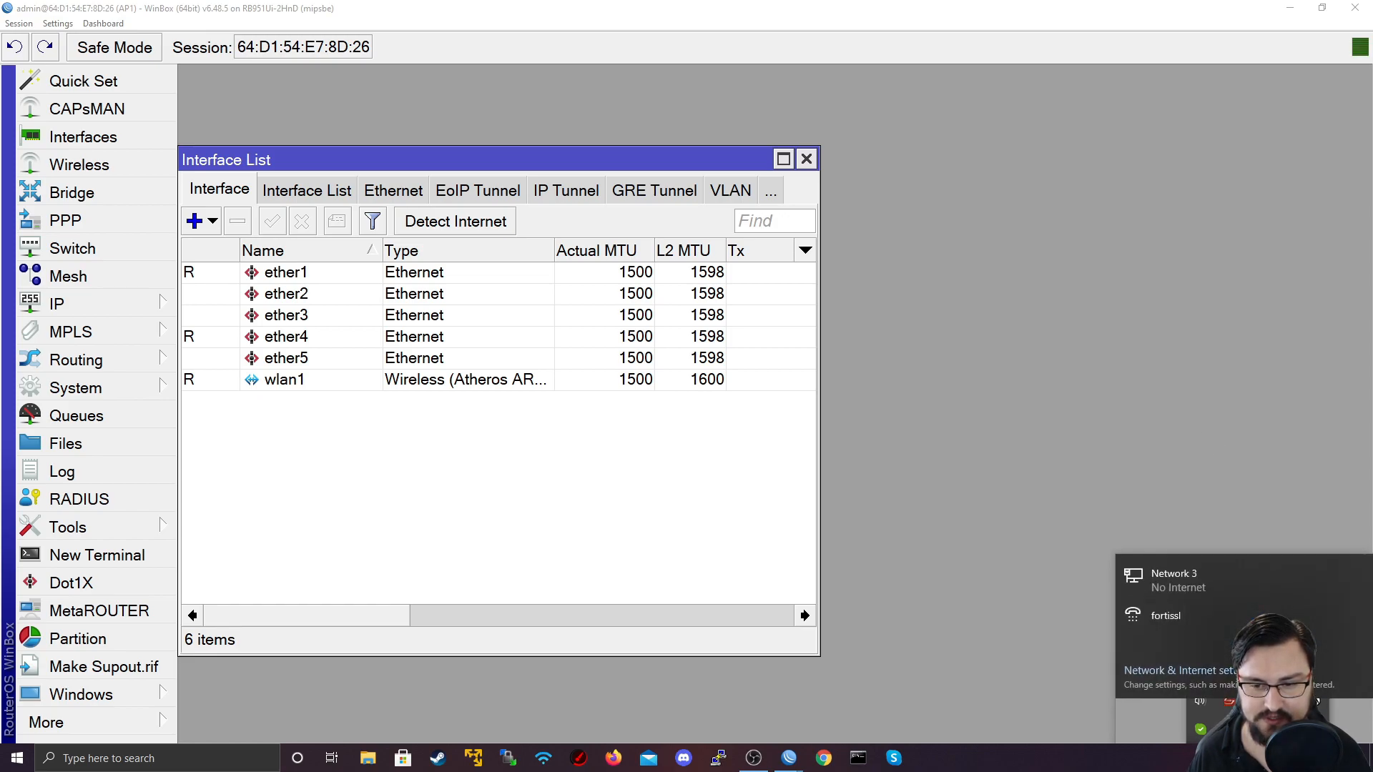
pyautogui.click(1229, 639)
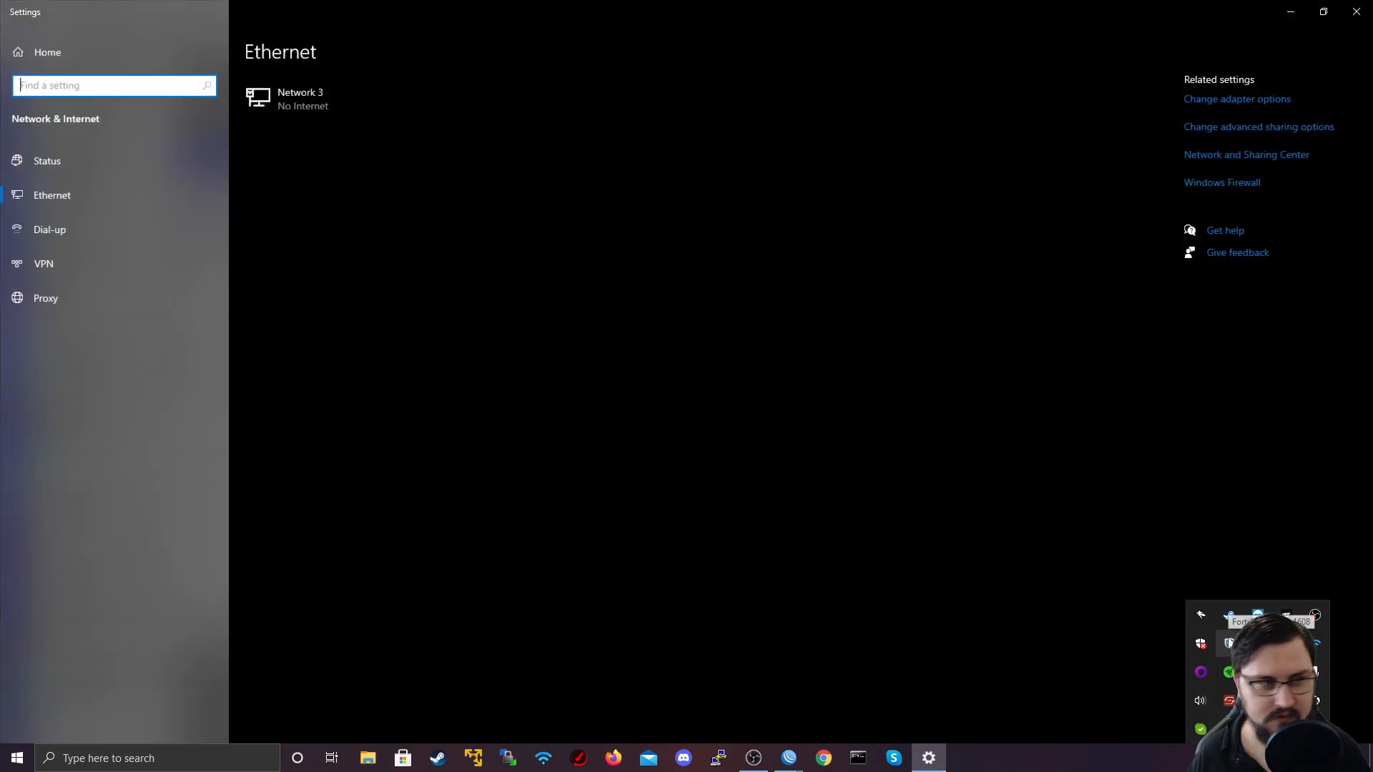
pyautogui.click(307, 104)
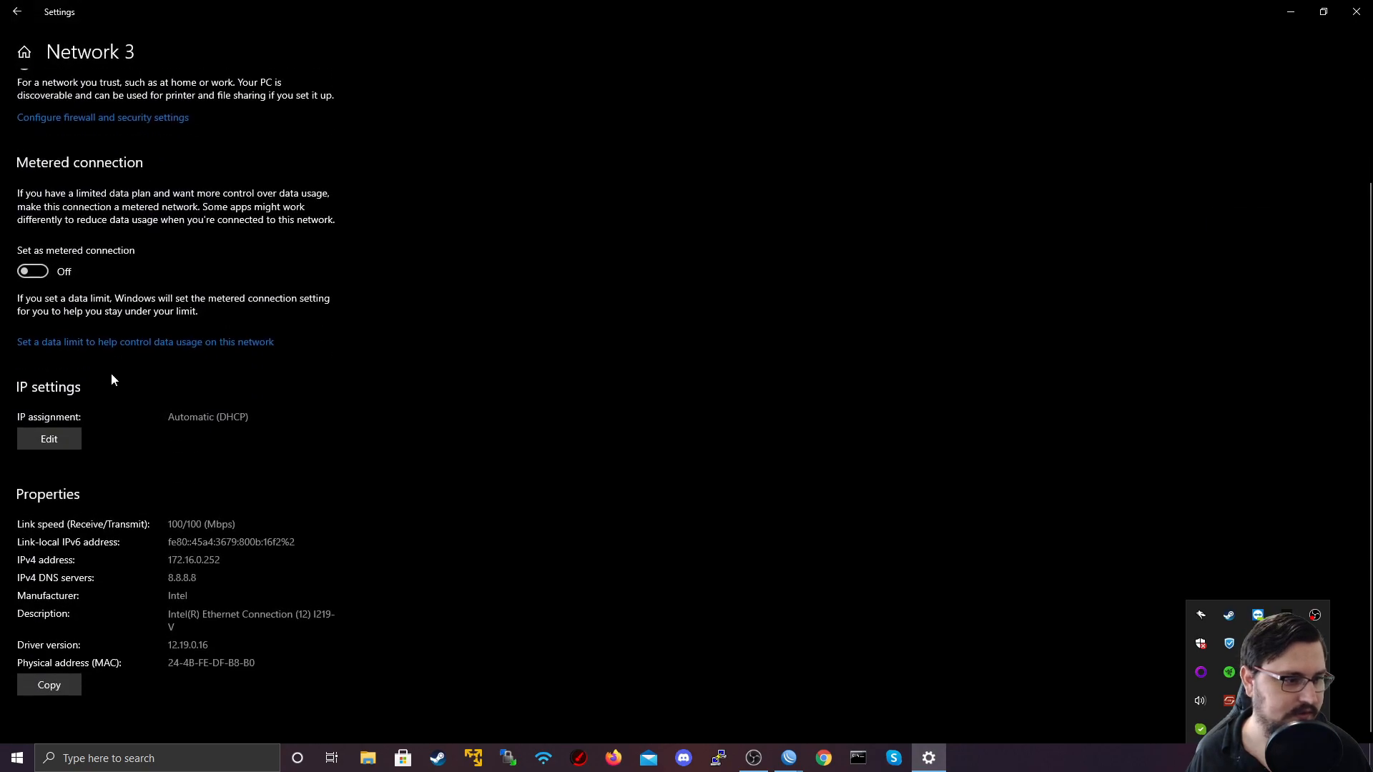
pyautogui.click(17, 12)
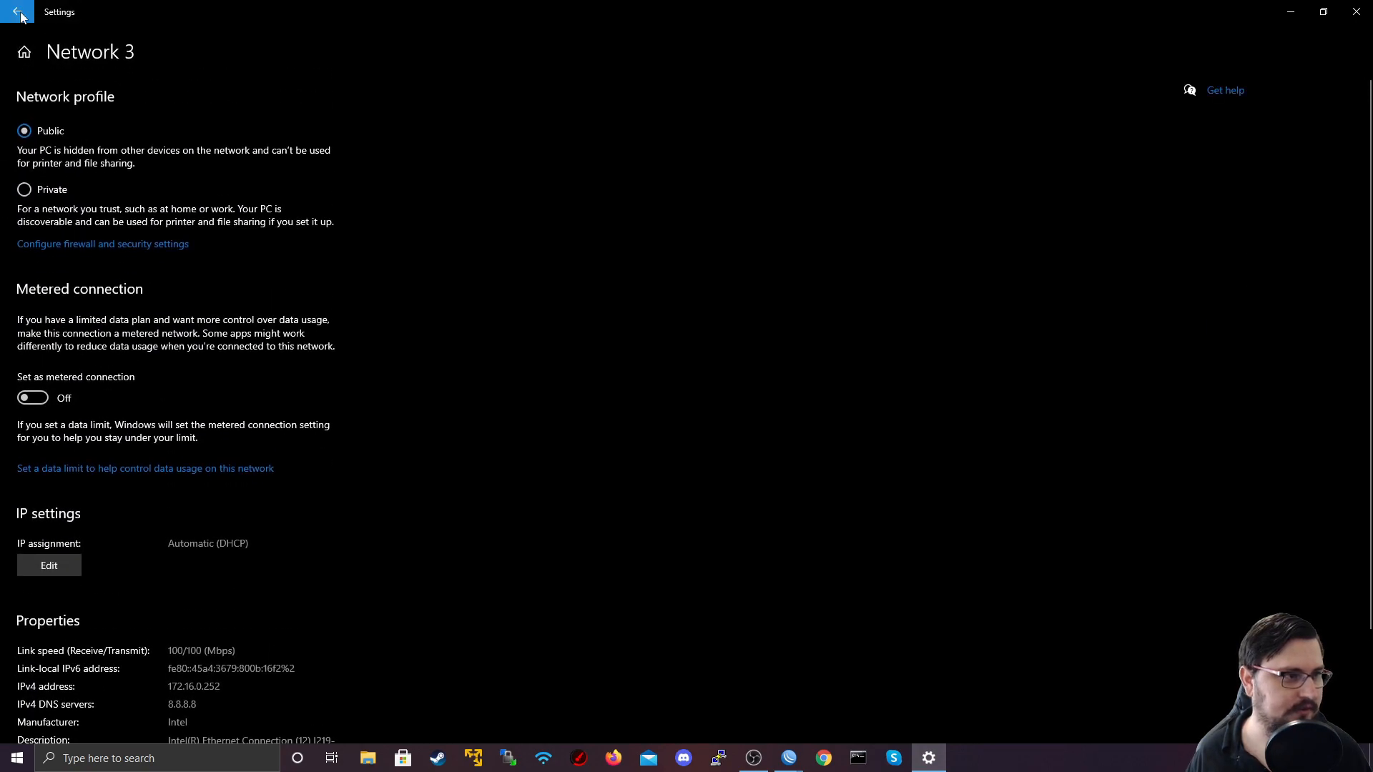
# Step: Open the Properties of the PC's Ethernet adapter and locate its Internet Protocol Version 4 item
pyautogui.click(1211, 101)
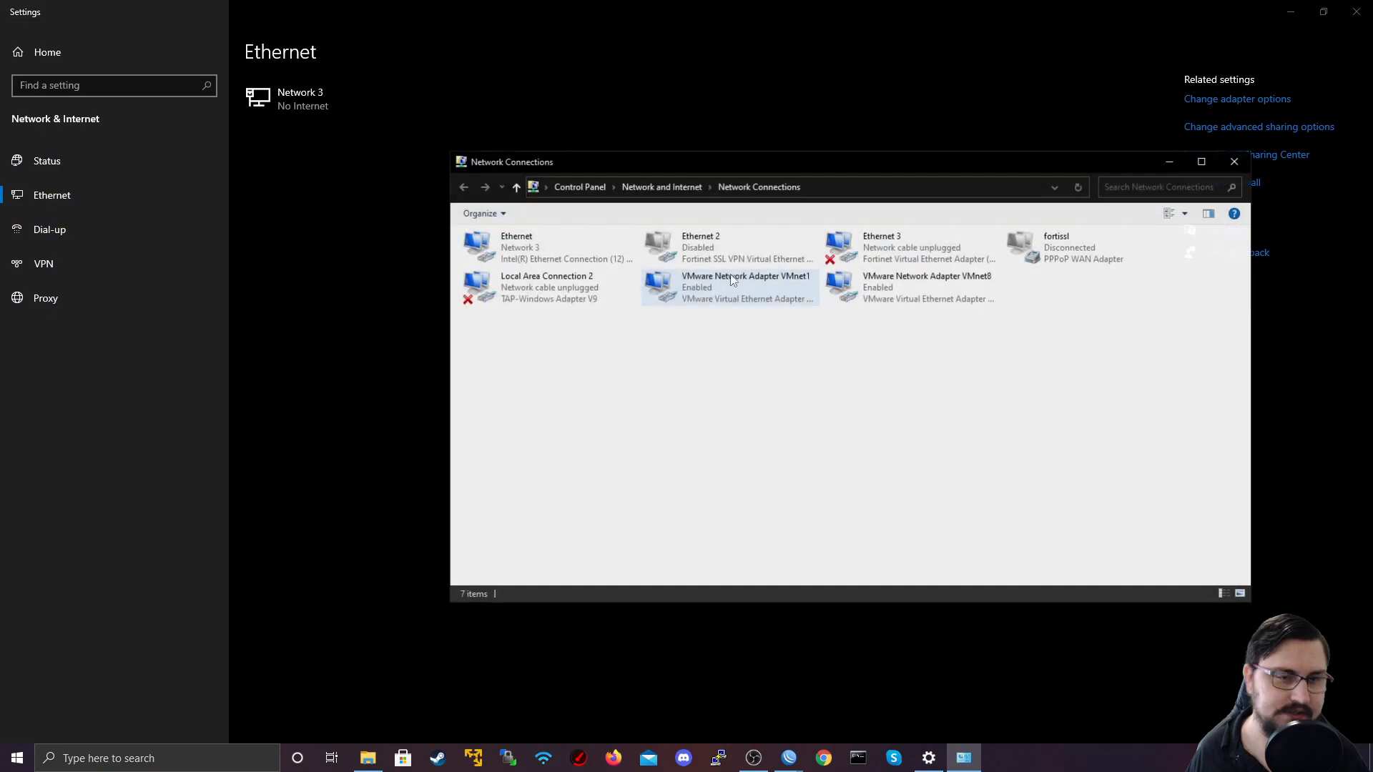
pyautogui.doubleClick(514, 236)
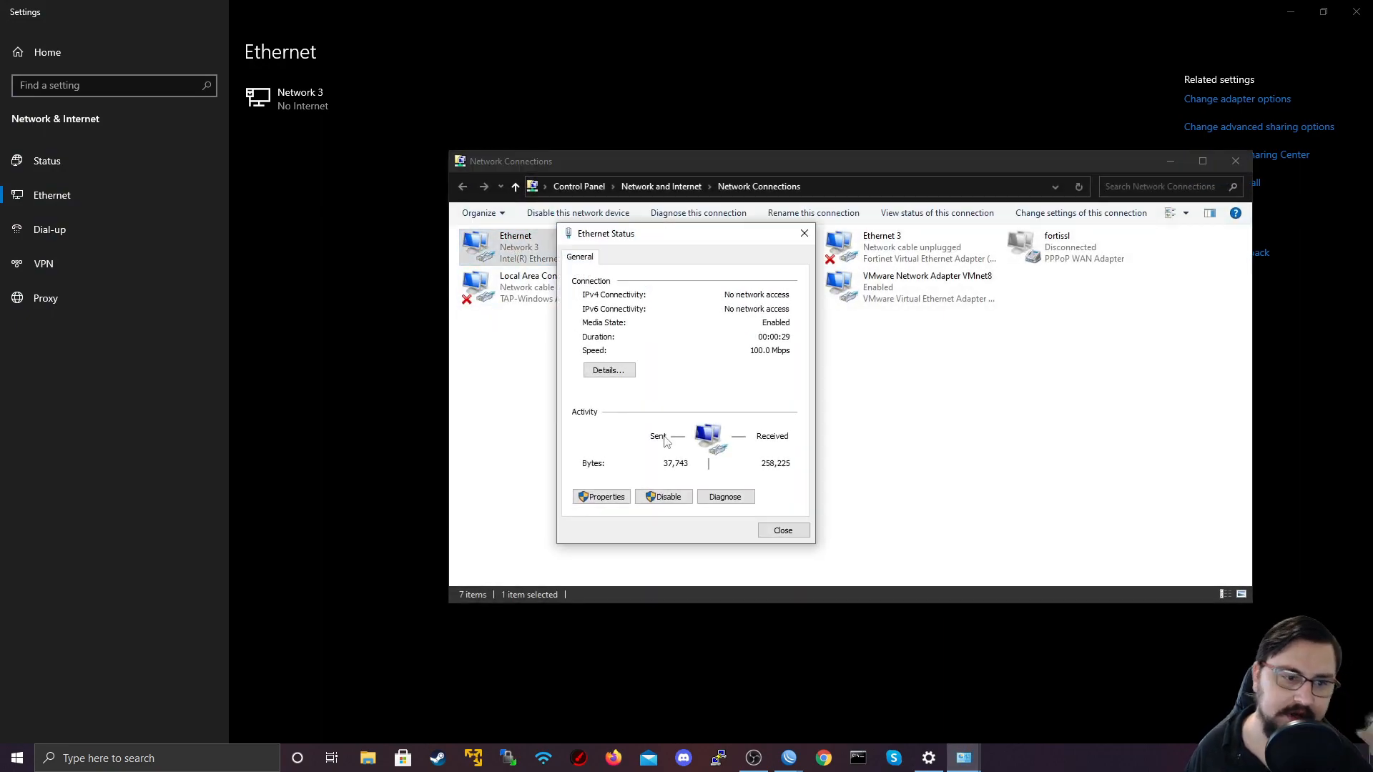
pyautogui.click(605, 496)
pyautogui.scroll(-1, 660, 415)
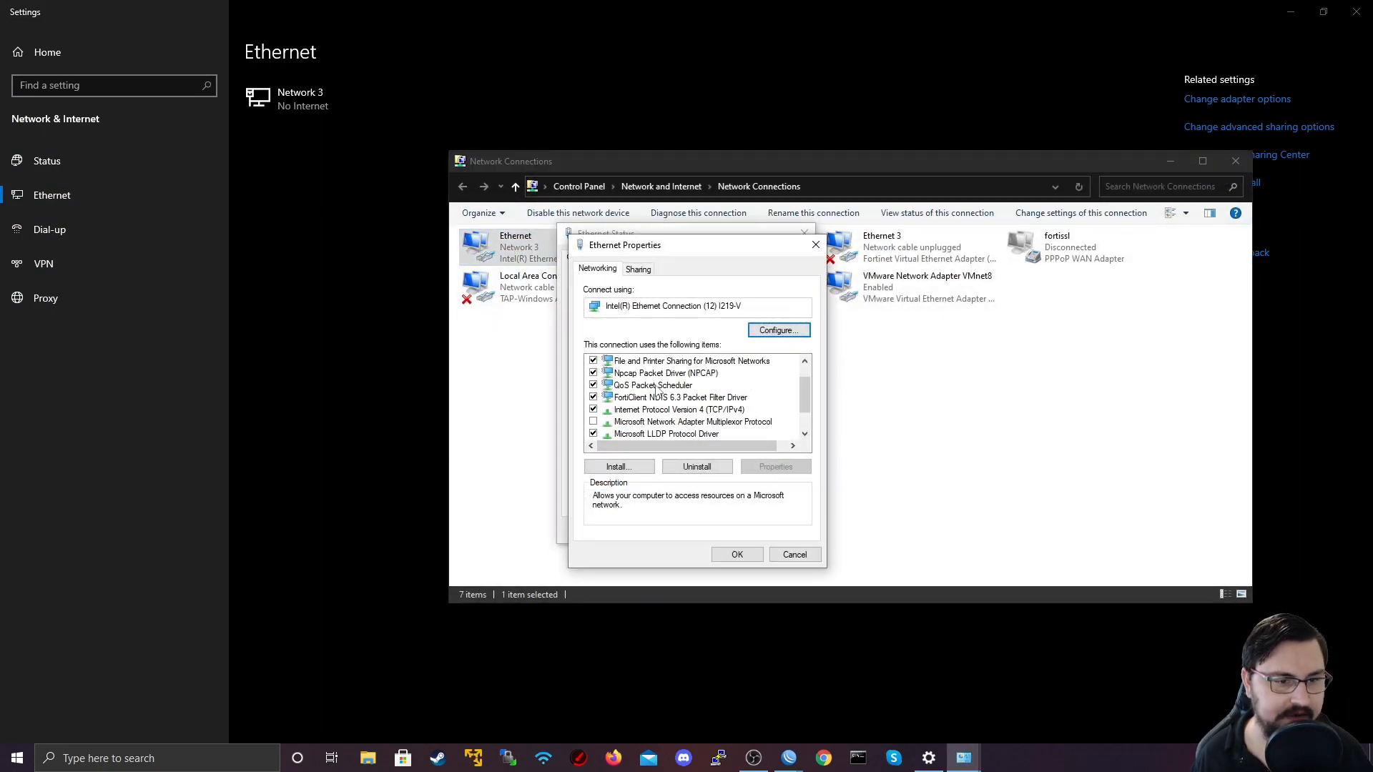
pyautogui.scroll(-1, 648, 402)
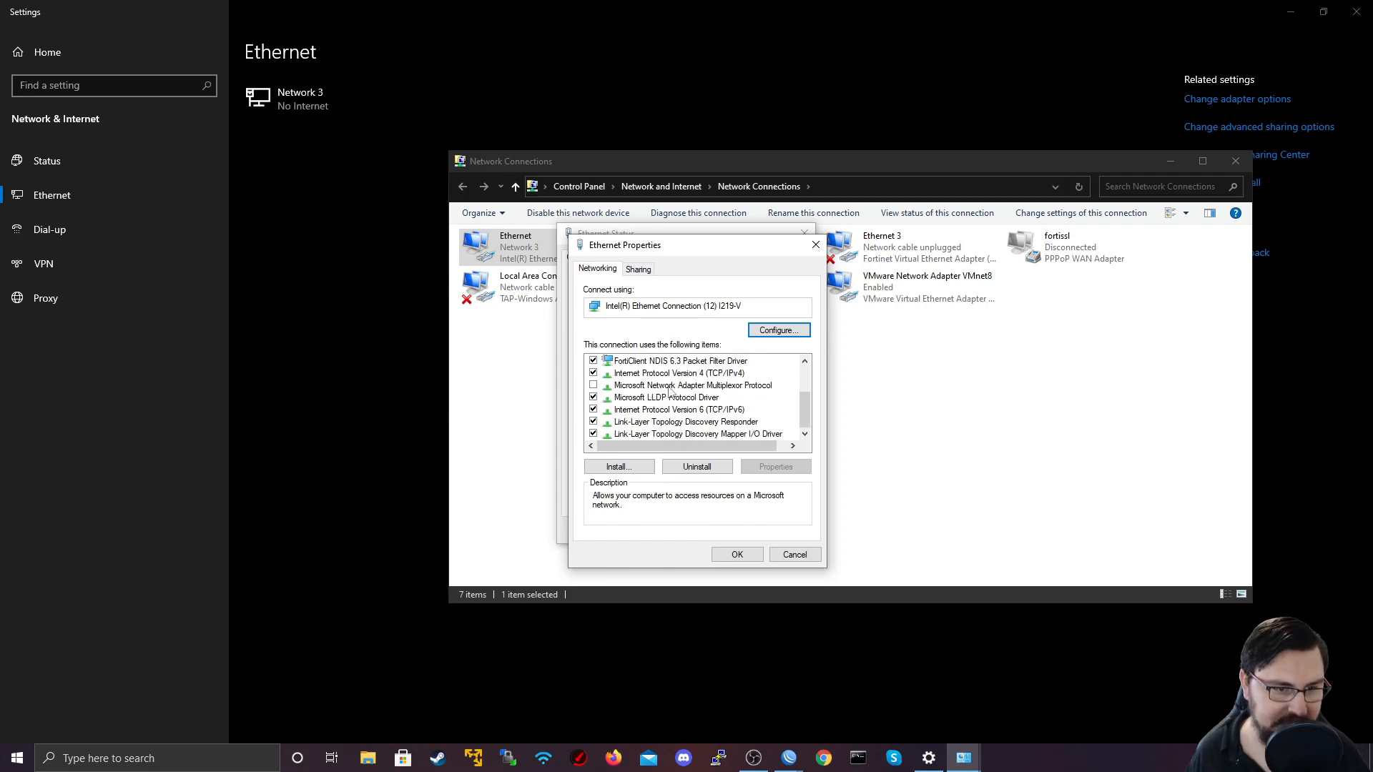
# Step: Give the Ethernet adapter the static IPv4 address 192.168.50.3 with subnet mask 255.255.255.0 and save the adapter settings
pyautogui.doubleClick(678, 373)
pyautogui.click(695, 403)
pyautogui.write('192 . 168 . 50 .')
pyautogui.press('Tab')
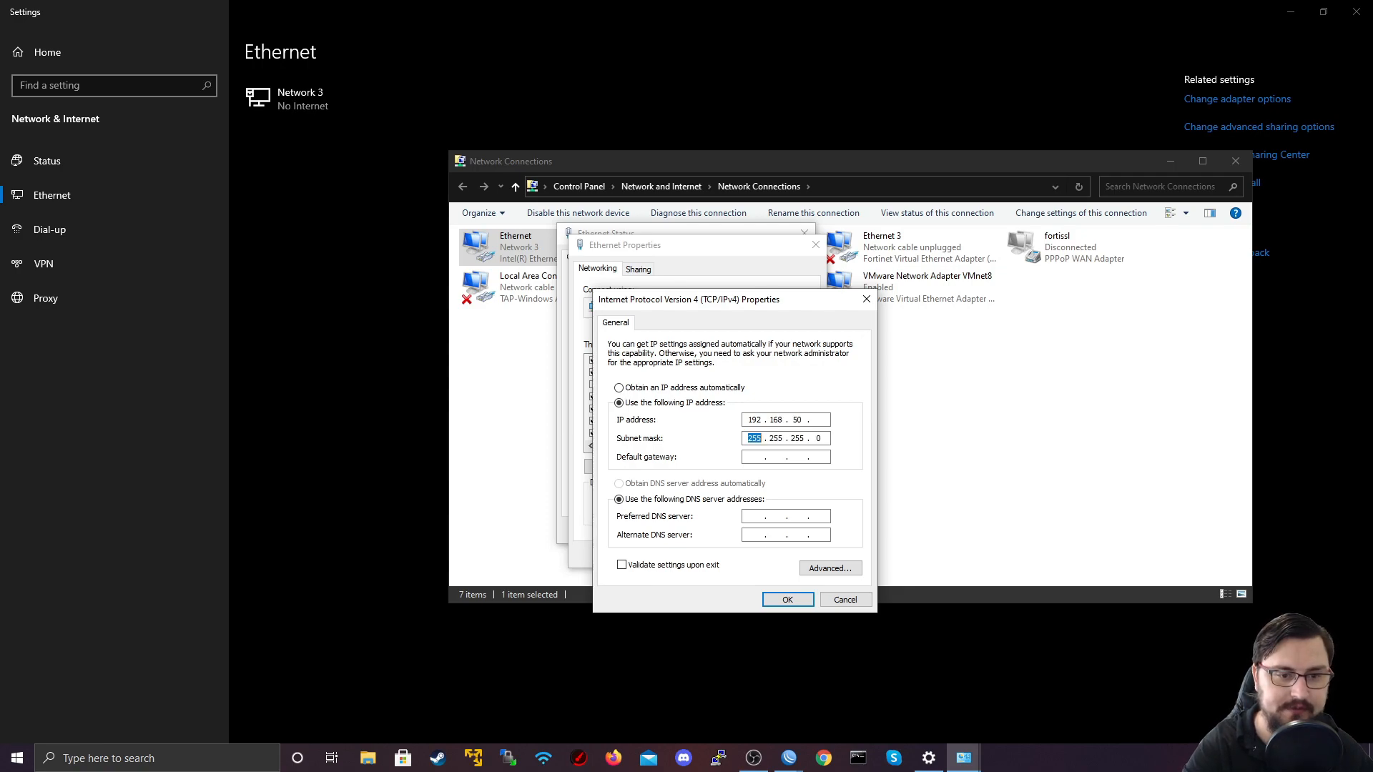
pyautogui.click(820, 420)
pyautogui.write('3')
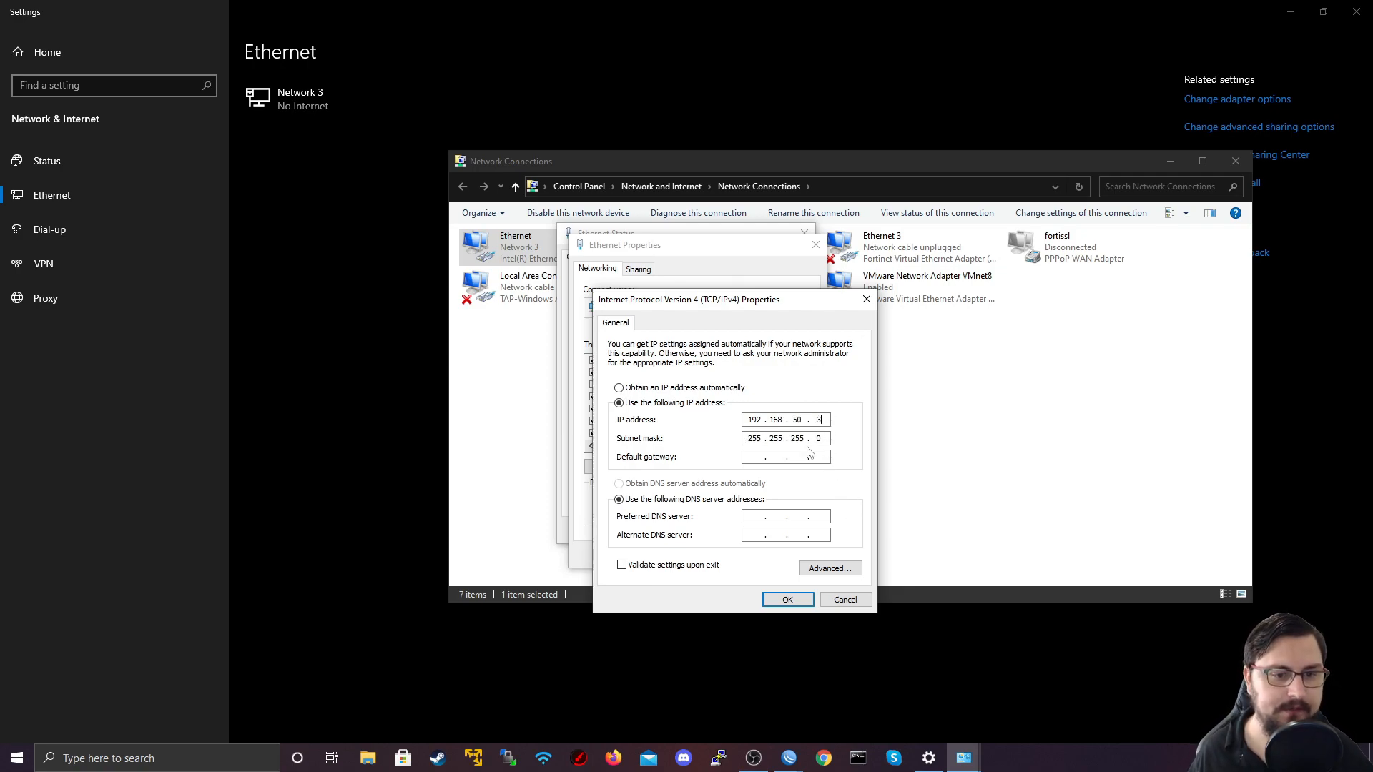
pyautogui.click(787, 599)
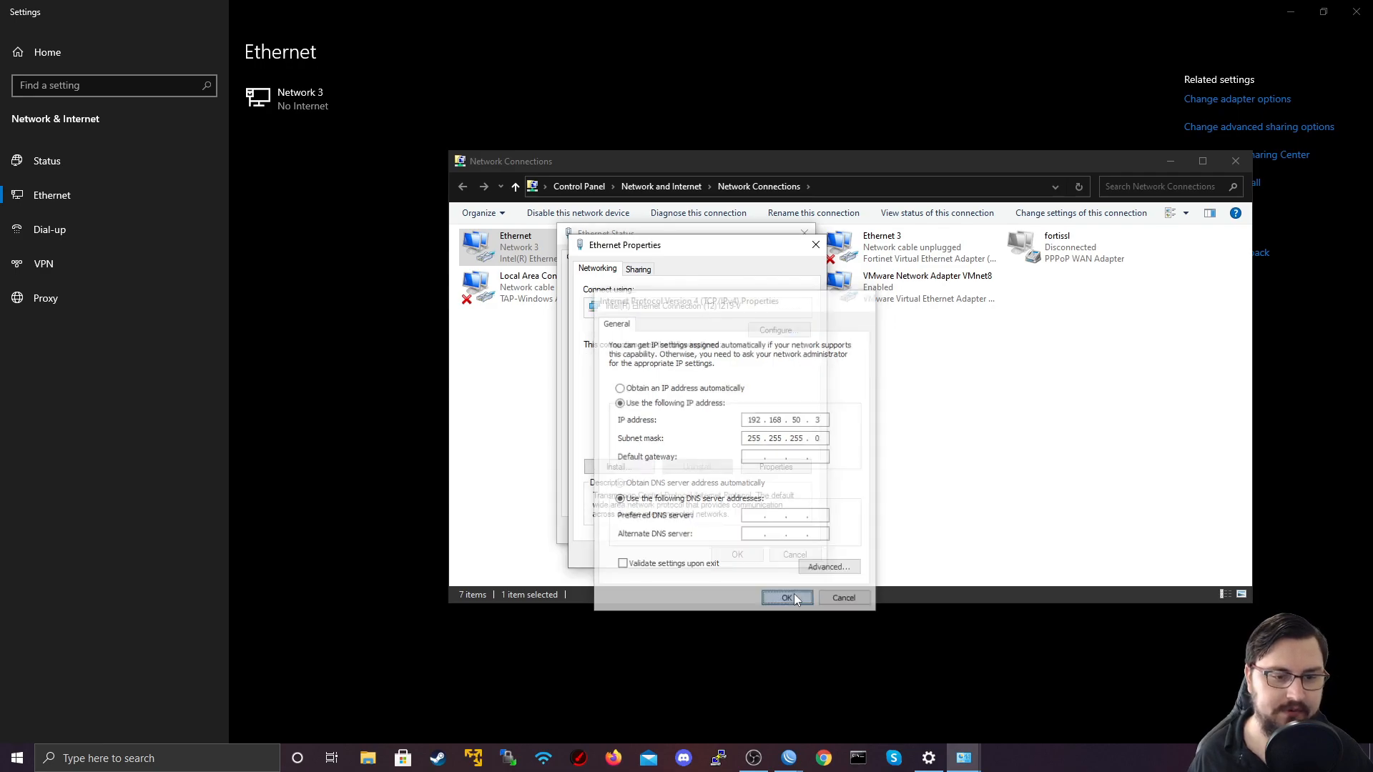
pyautogui.click(751, 552)
pyautogui.click(783, 530)
# Step: Dismiss the disconnected WinBox window and ping 192.168.50.1 from a Windows Command Prompt
pyautogui.click(858, 758)
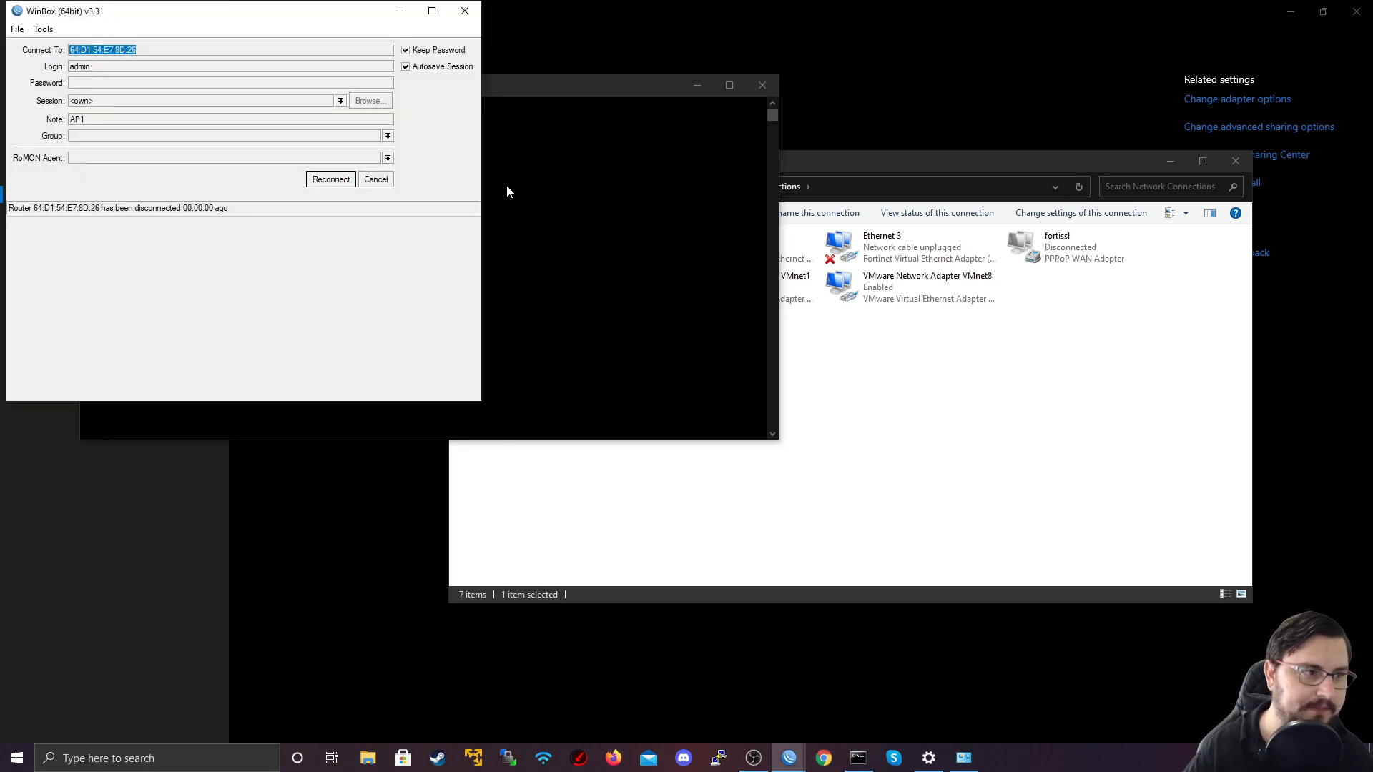
pyautogui.click(463, 25)
pyautogui.click(505, 222)
pyautogui.press('Return')
pyautogui.press('Return')
pyautogui.write('ping 192.168.50.1')
pyautogui.press('Return')
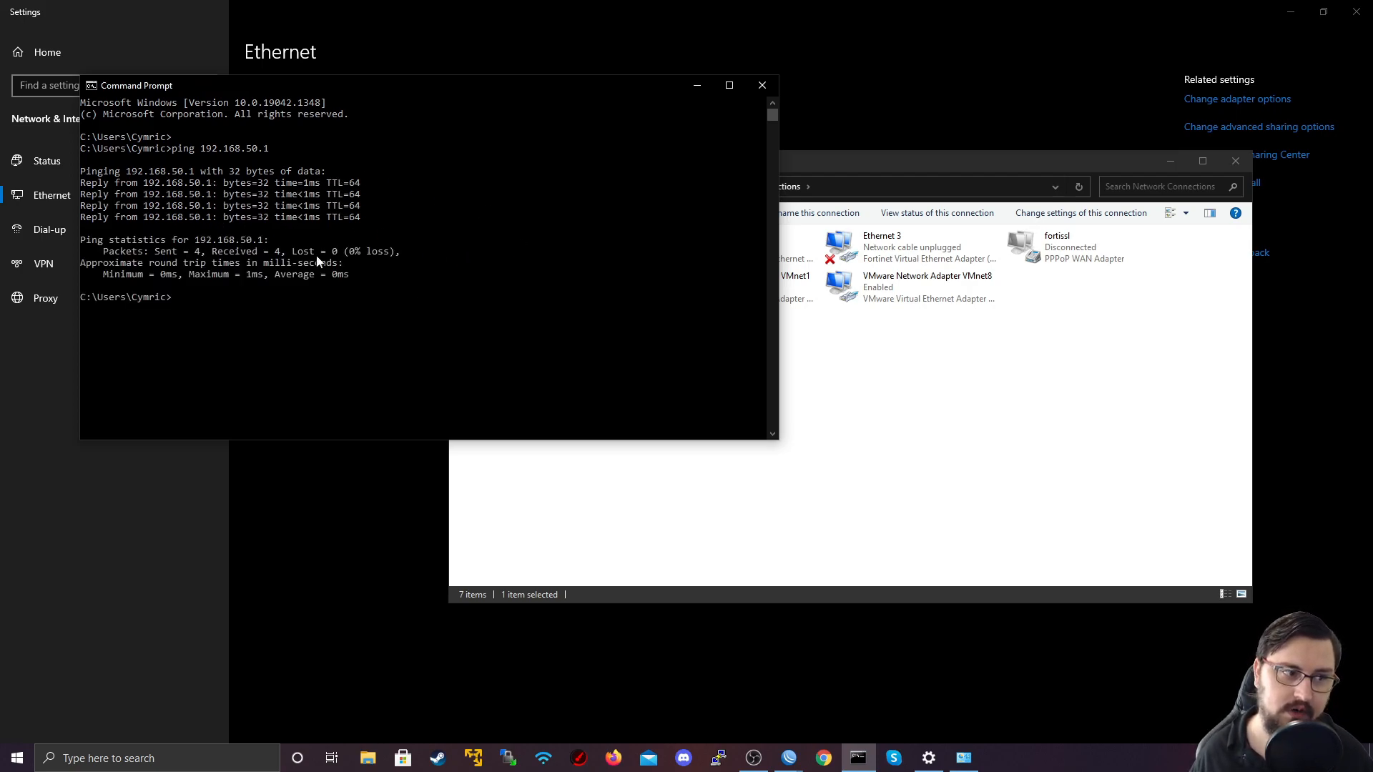
# Step: Review the replies from 192.168.50.1 and ping 192.168.50.2 from the same Command Prompt
pyautogui.moveTo(318, 251); pyautogui.dragTo(128, 160)
pyautogui.click(335, 264)
pyautogui.press('Escape')
pyautogui.press('Up')
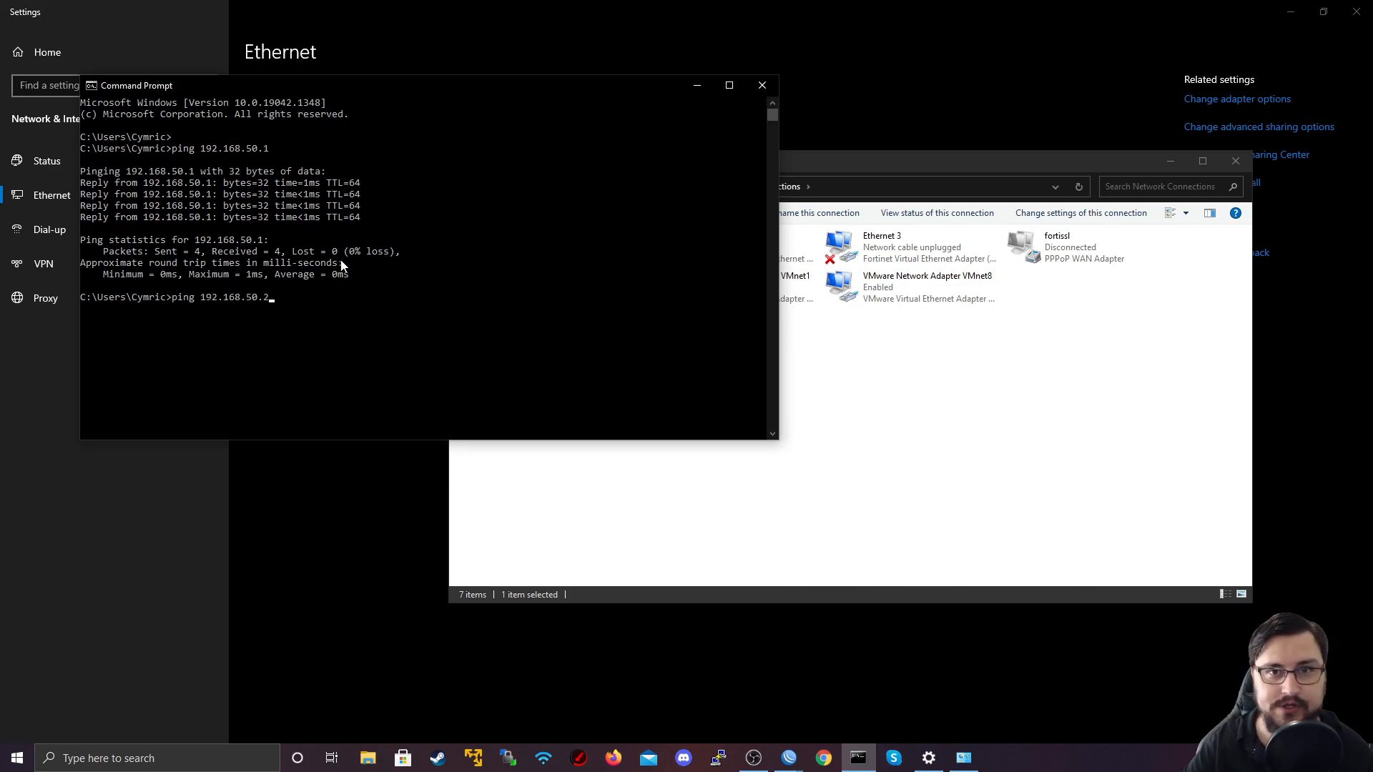
pyautogui.press('Return')
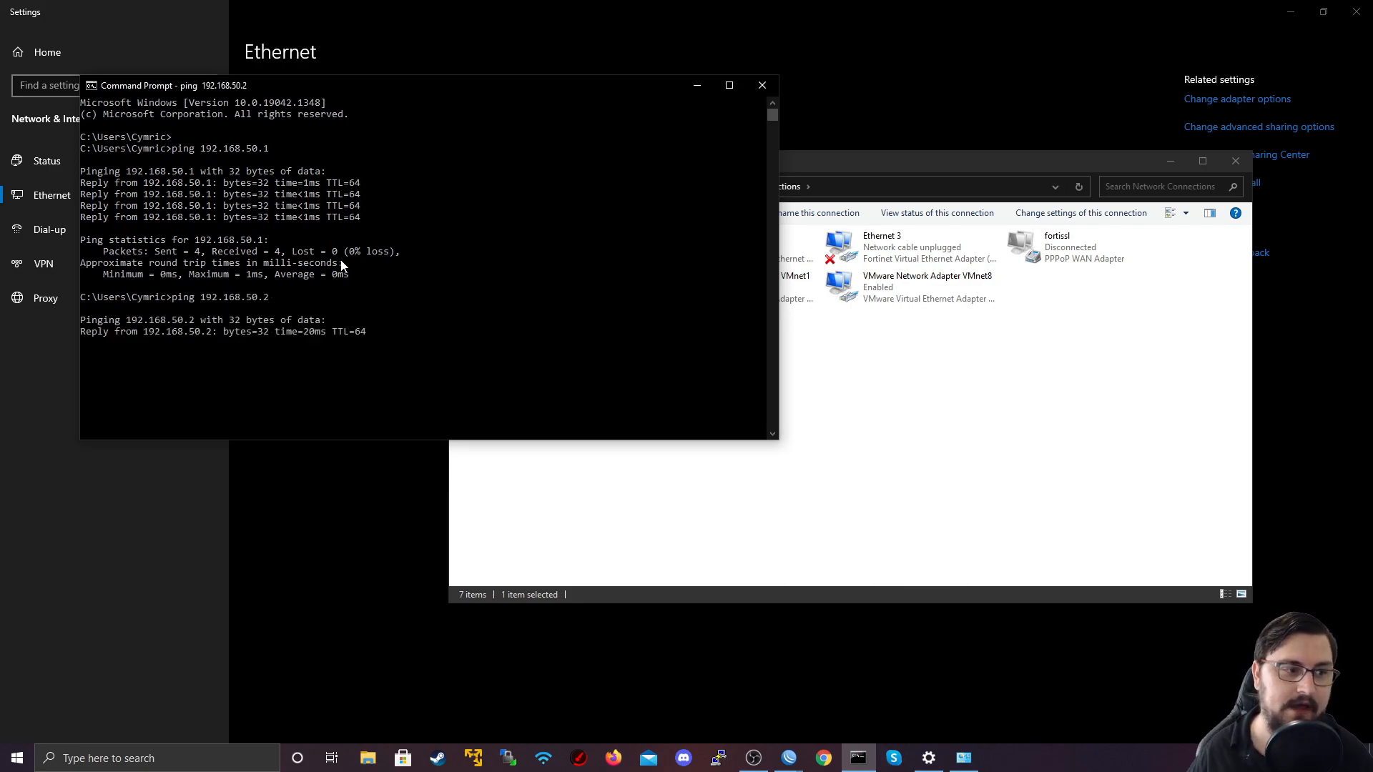